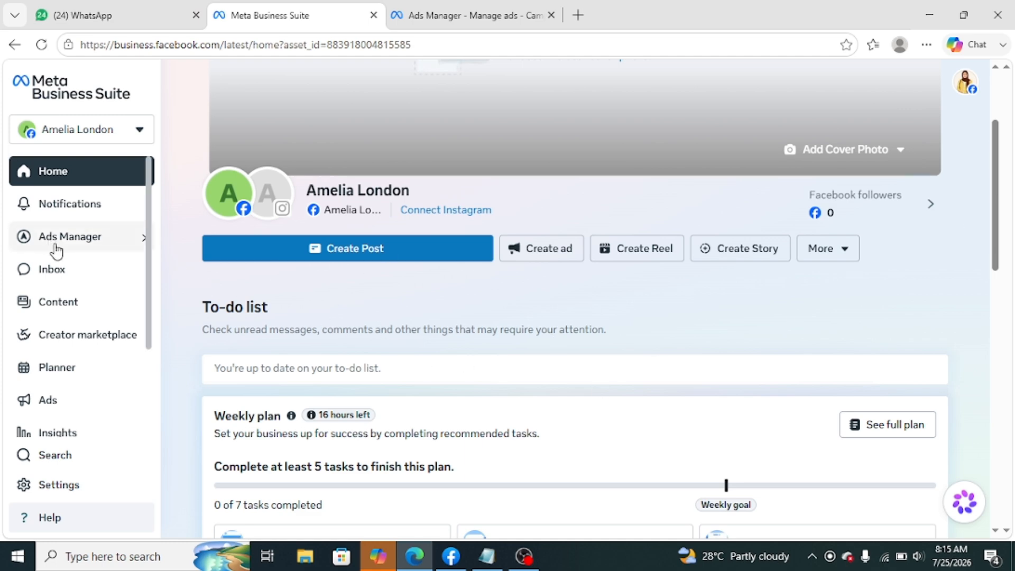
- Open the ad account's campaigns in Ads Manager and switch to the Ads Manager page that is already loaded
mouse_move(58, 251)
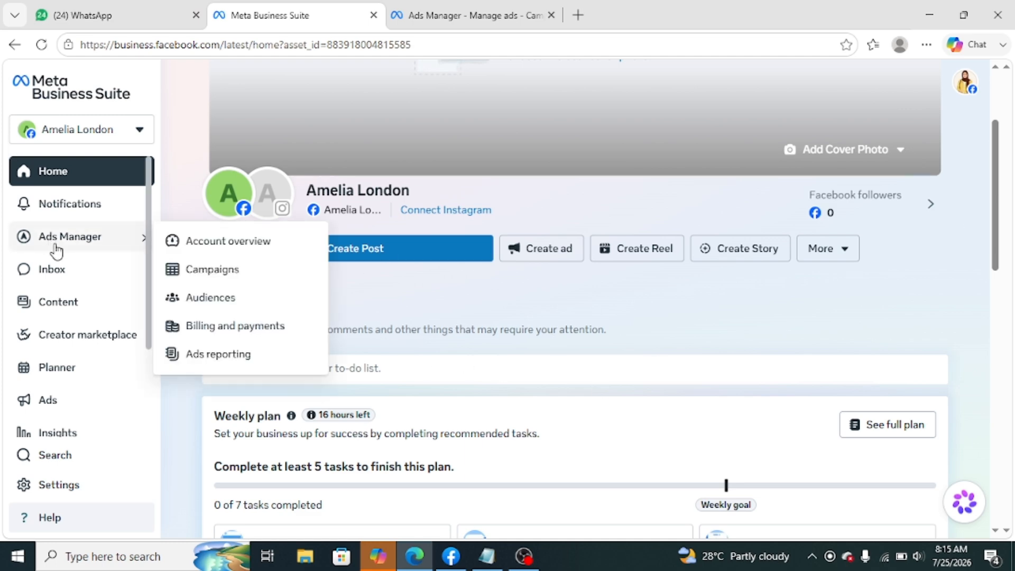
left_click(246, 271)
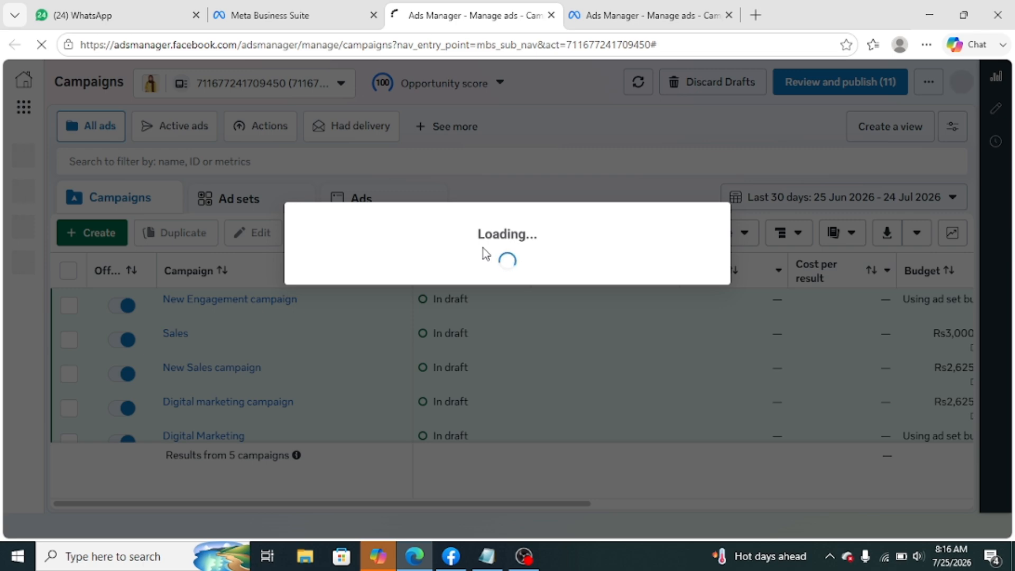
left_click(630, 6)
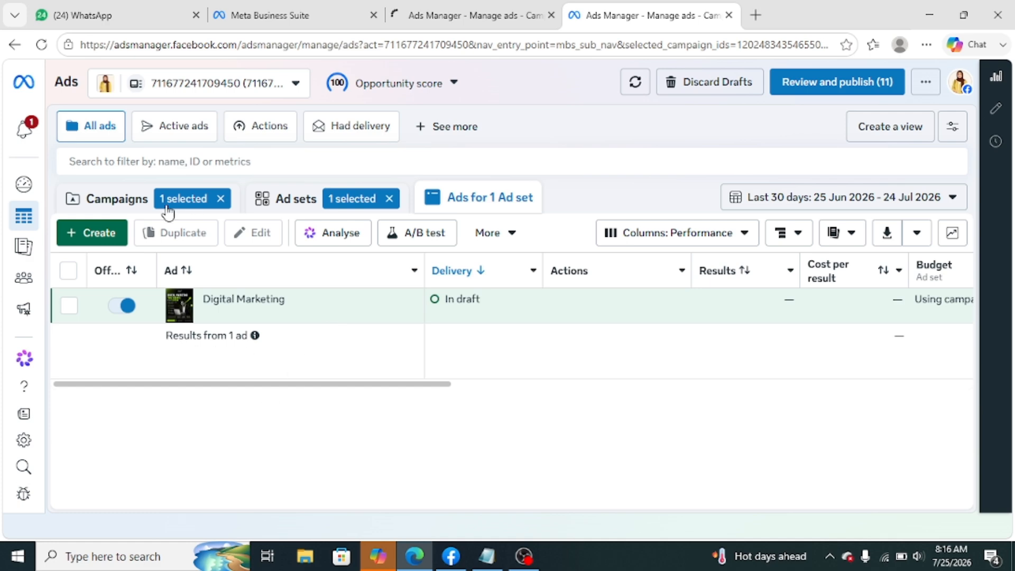
- Start creating a new campaign instead of adding an ad set or ad to the existing one
left_click(96, 238)
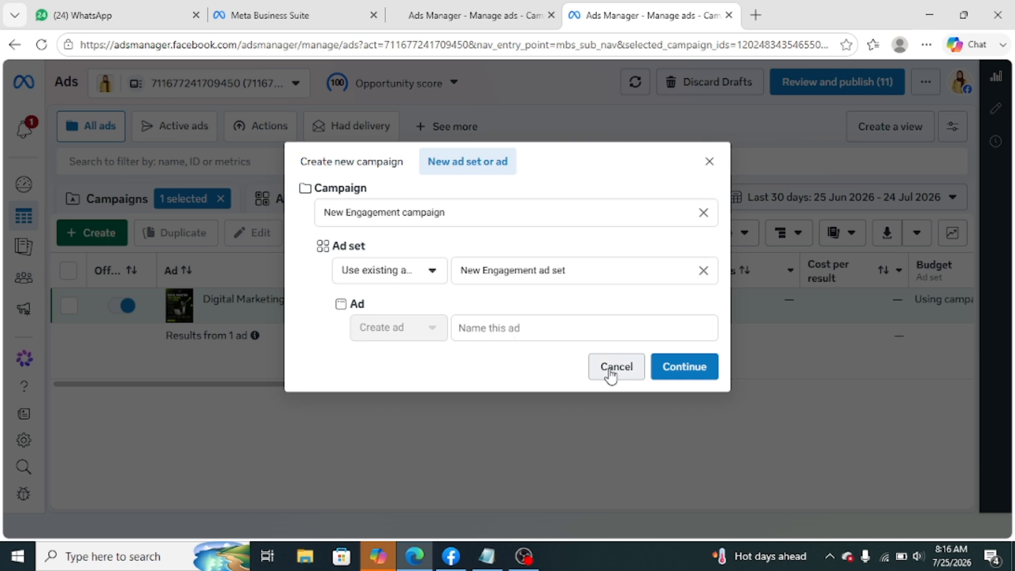
left_click(614, 369)
left_click(109, 231)
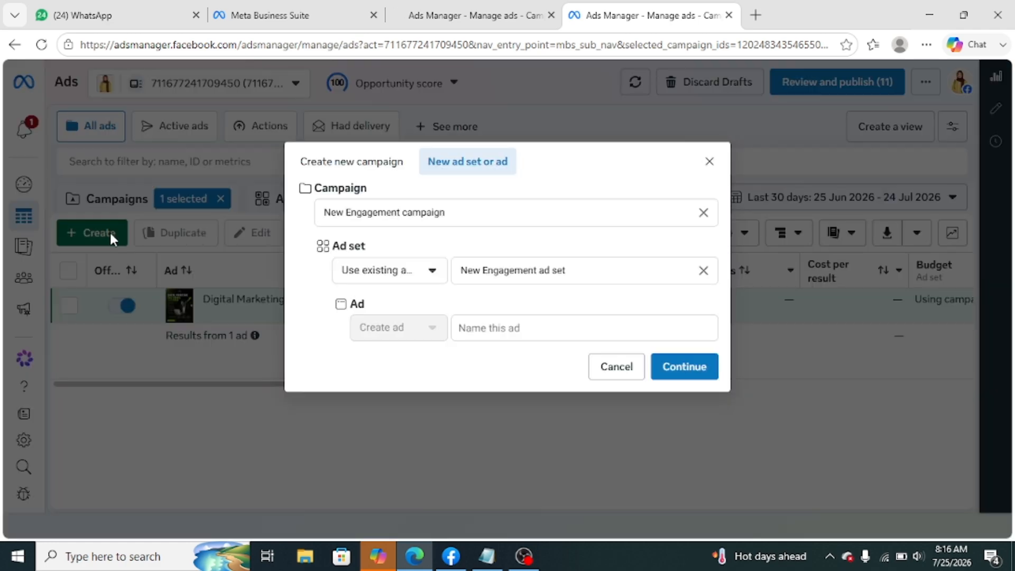
left_click(375, 161)
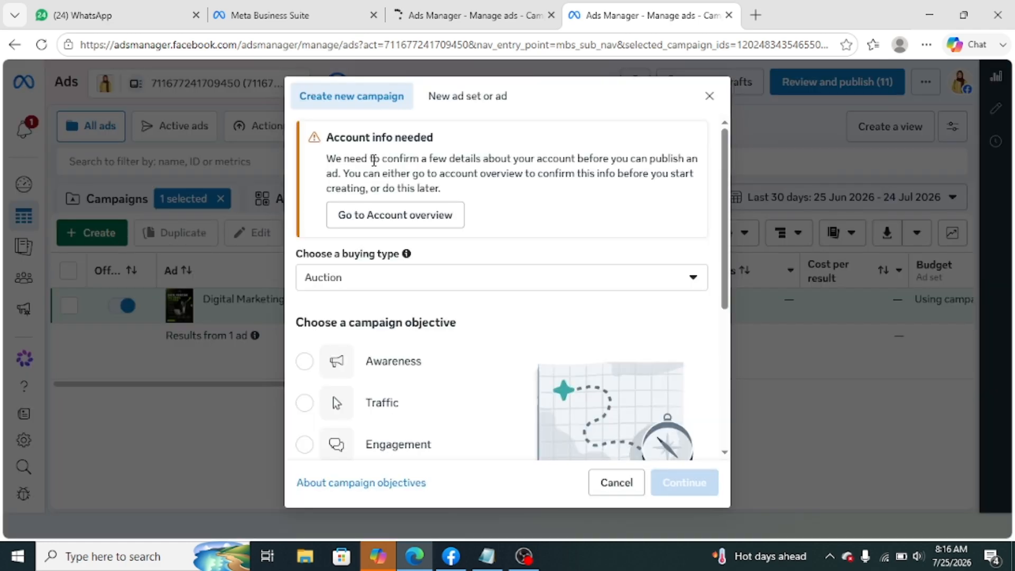
- Choose Auction as the buying type for the new campaign
scroll(490, 363, "down", 2)
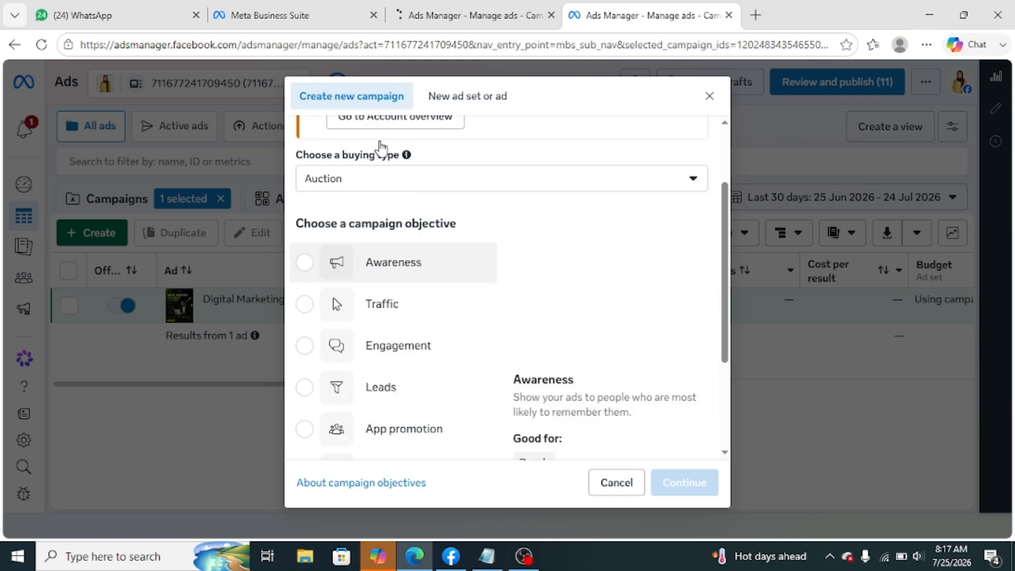
left_click(379, 176)
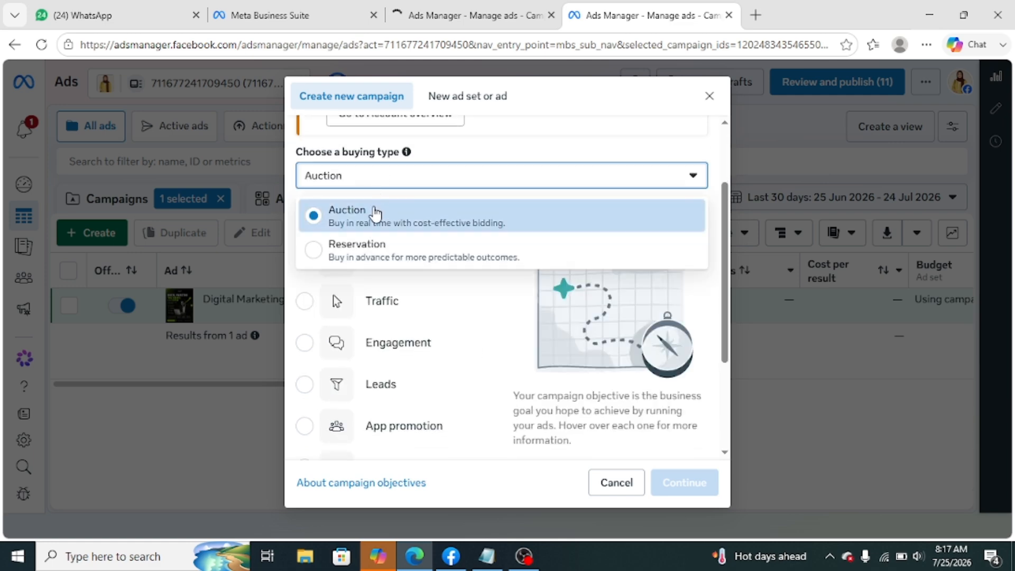
left_click(370, 218)
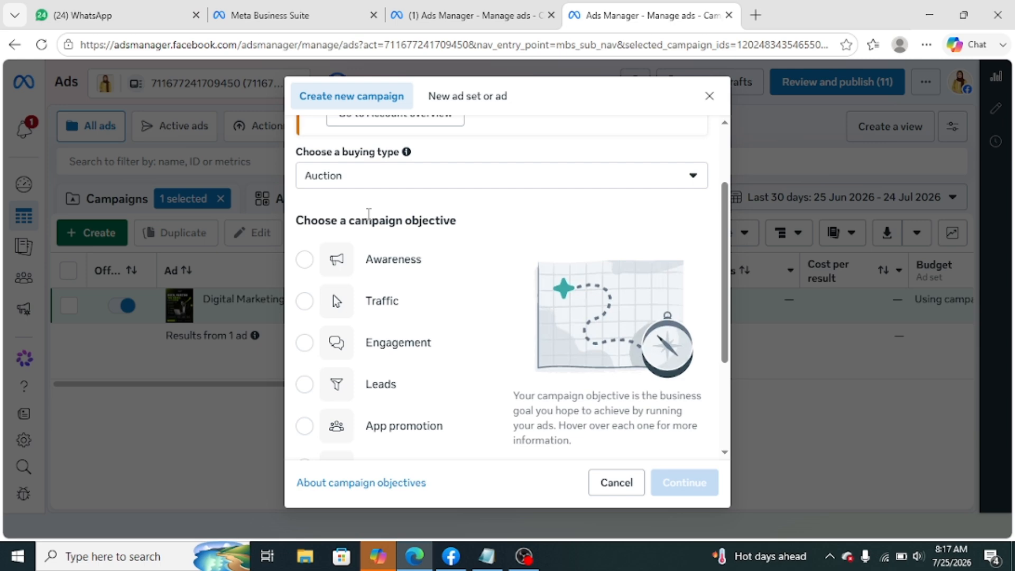
left_click(374, 183)
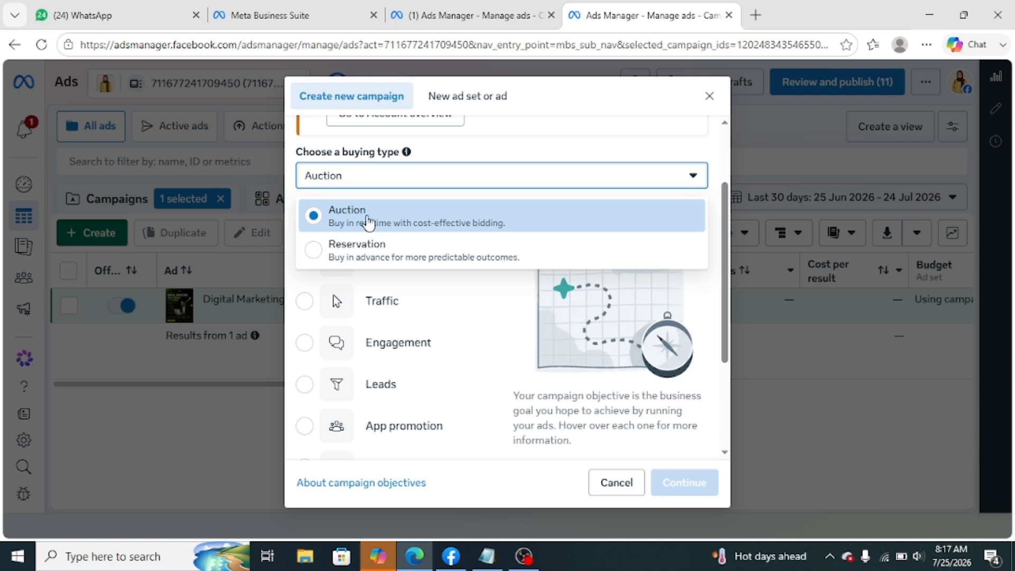
left_click(369, 222)
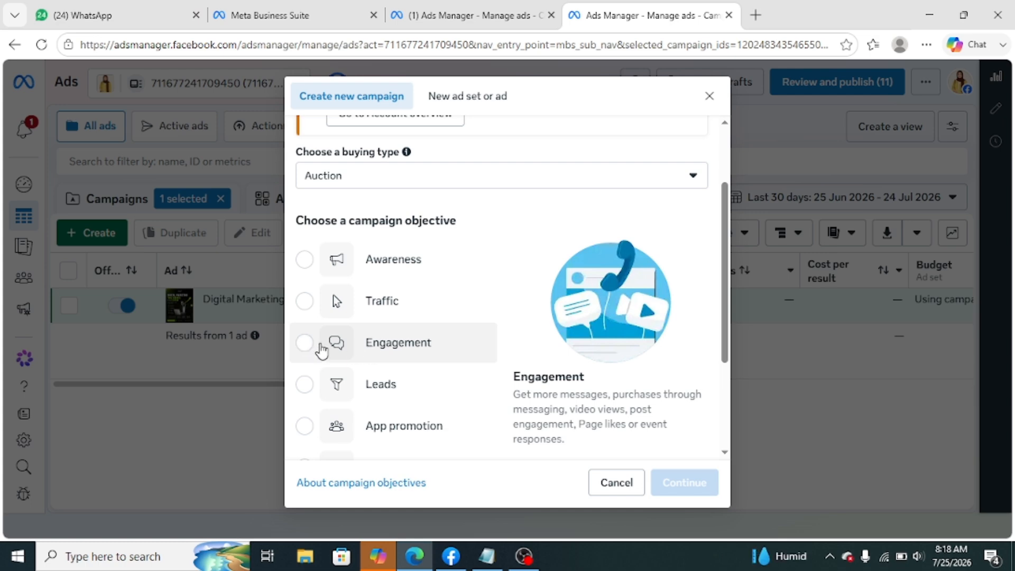
- Choose the Engagement objective and continue with the Manual engagement campaign setup
left_click(304, 345)
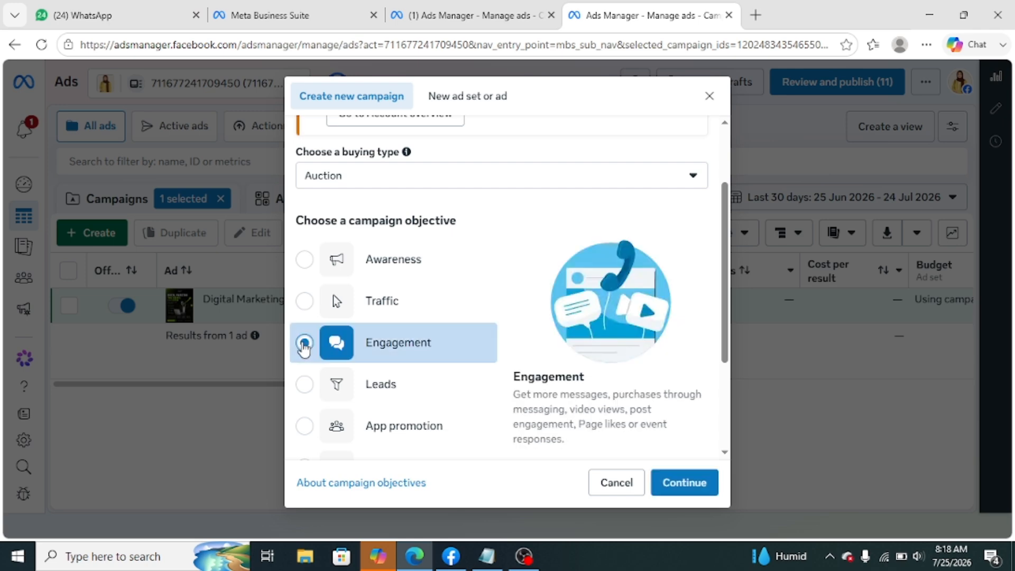
scroll(476, 390, "down", 3)
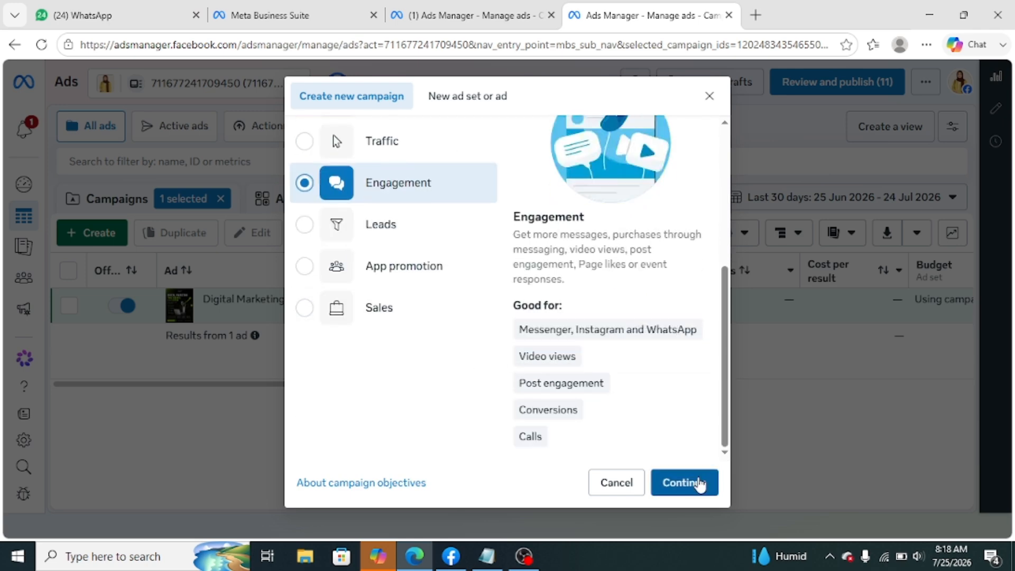
left_click(698, 483)
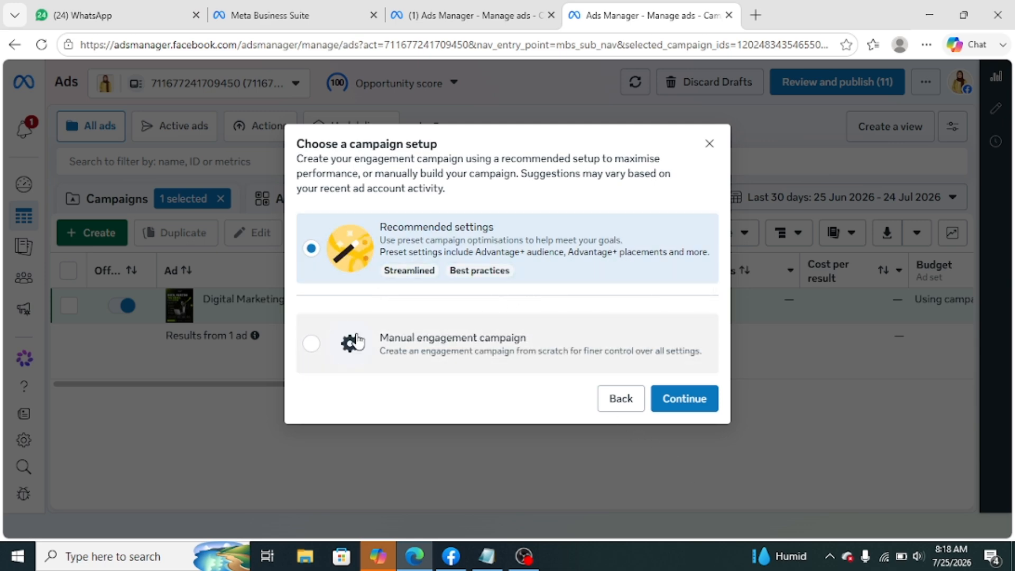
left_click(307, 348)
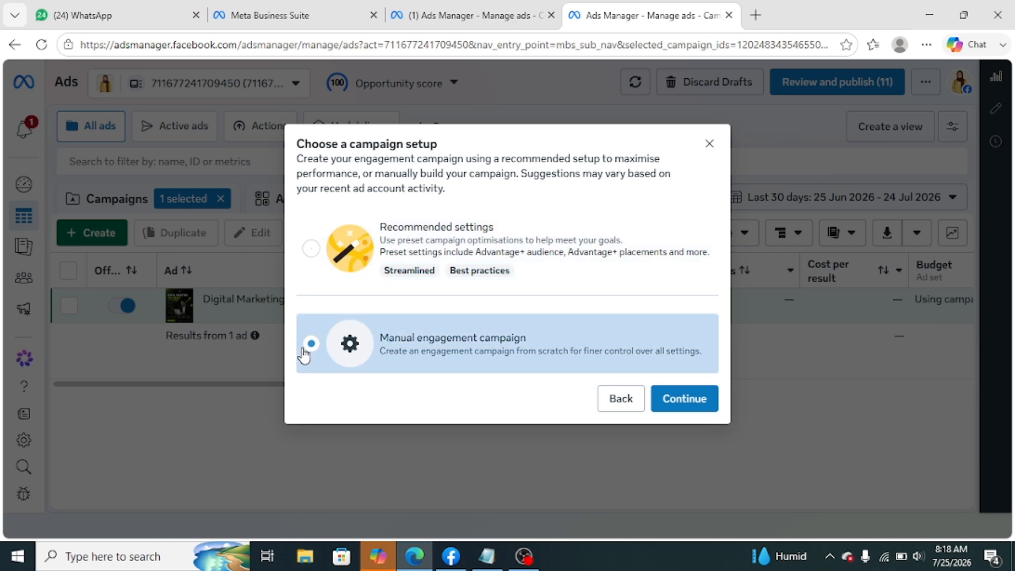
left_click(691, 404)
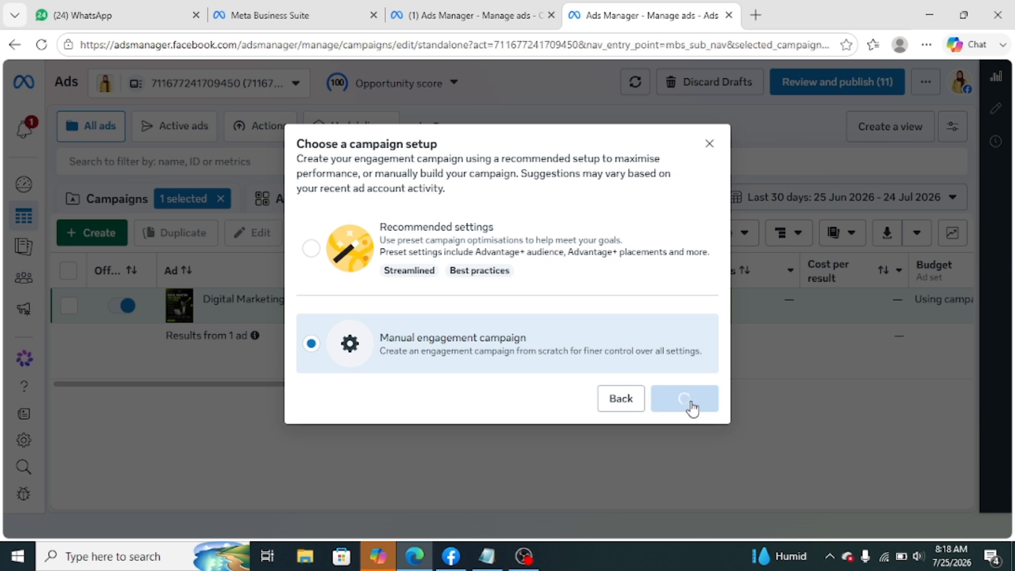
- Rename the campaign as "Footwear brand"
scroll(517, 291, "down", 2)
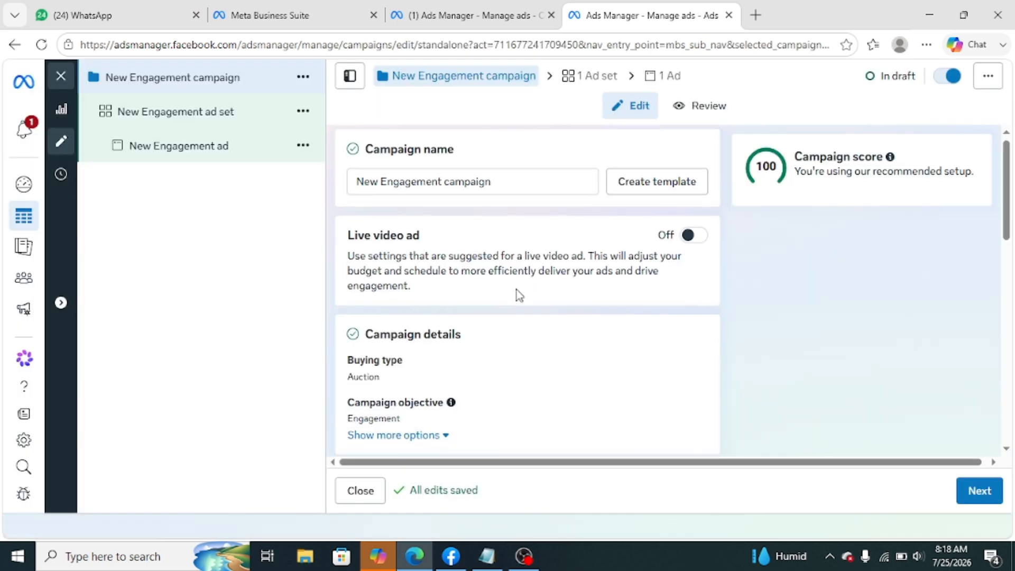
scroll(517, 290, "up", 2)
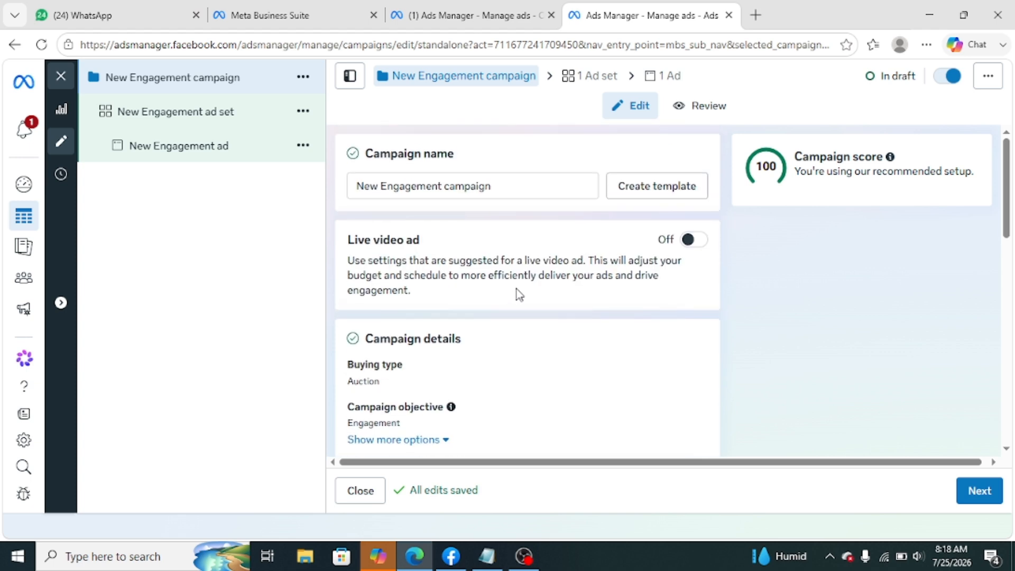
scroll(516, 259, "down", 1)
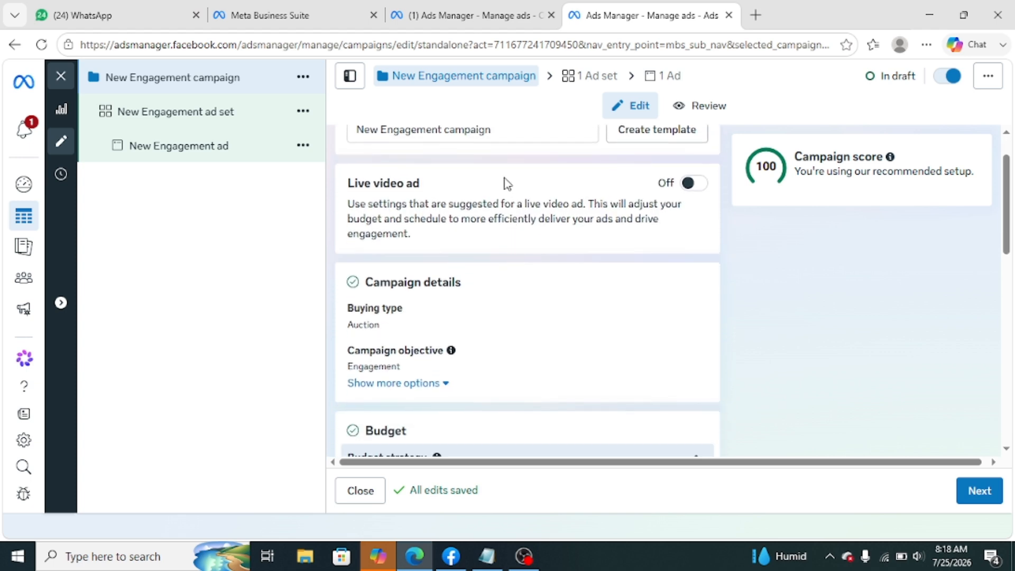
scroll(508, 183, "up", 1)
left_click_drag(503, 186, 326, 192)
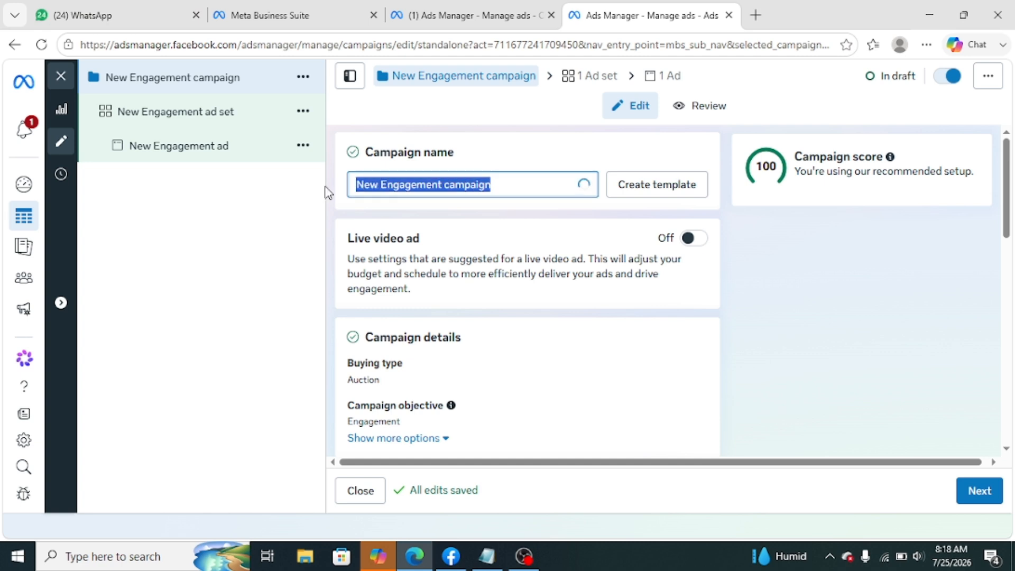
key("BackSpace")
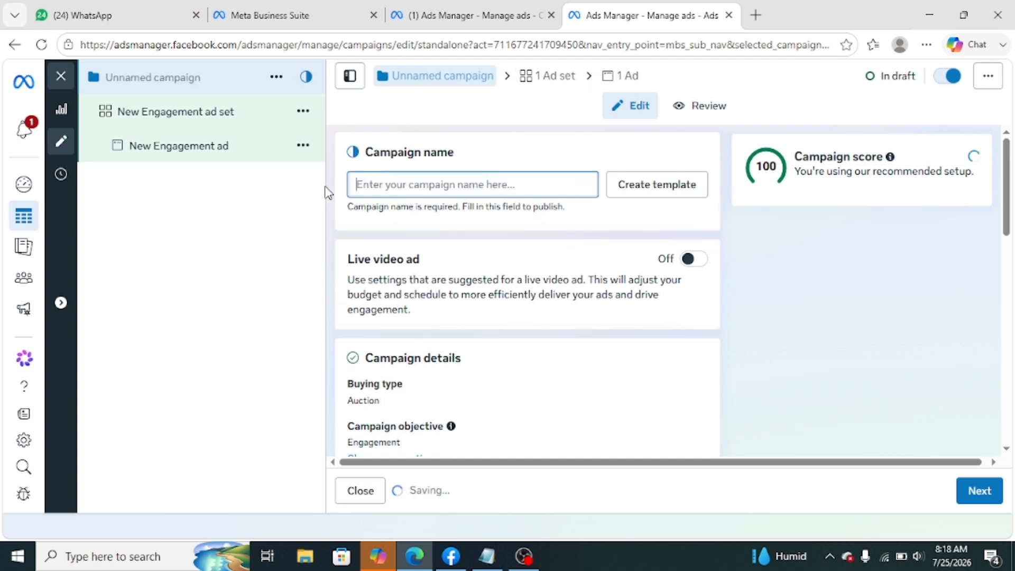
type("Footwear")
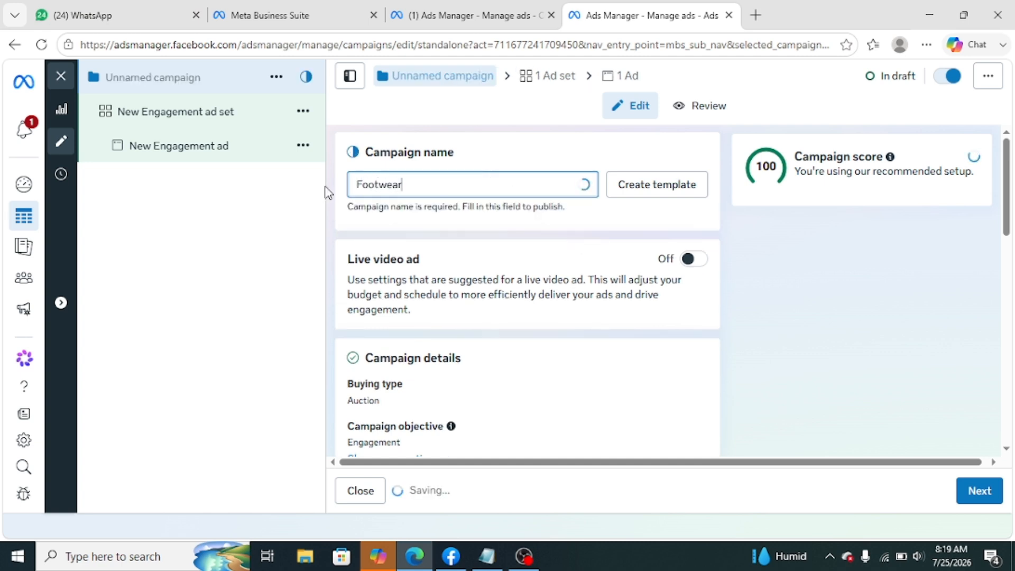
type(" brand")
- Show the additional campaign details options and enable the campaign spending limit
scroll(502, 302, "down", 2)
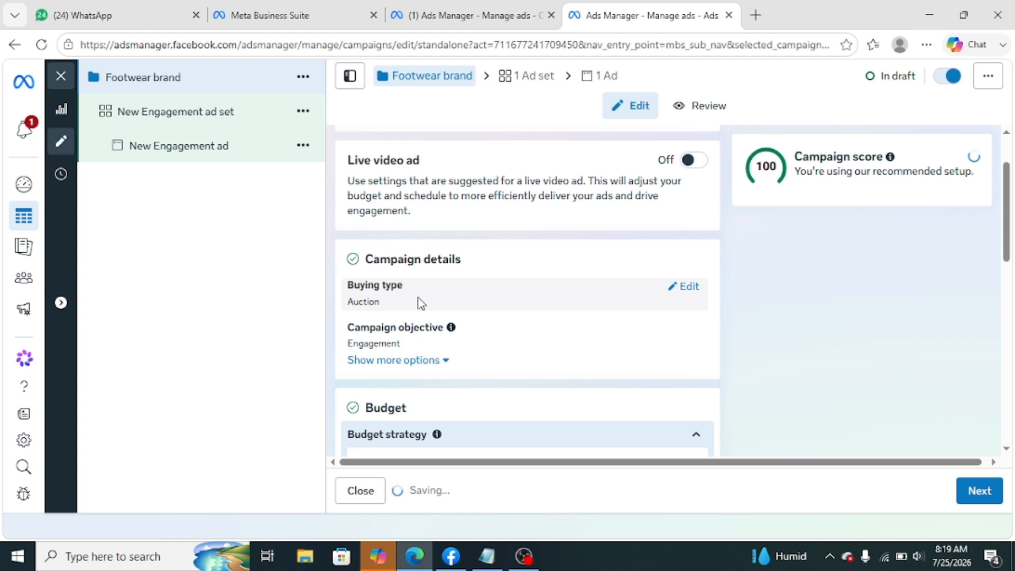
scroll(479, 309, "down", 2)
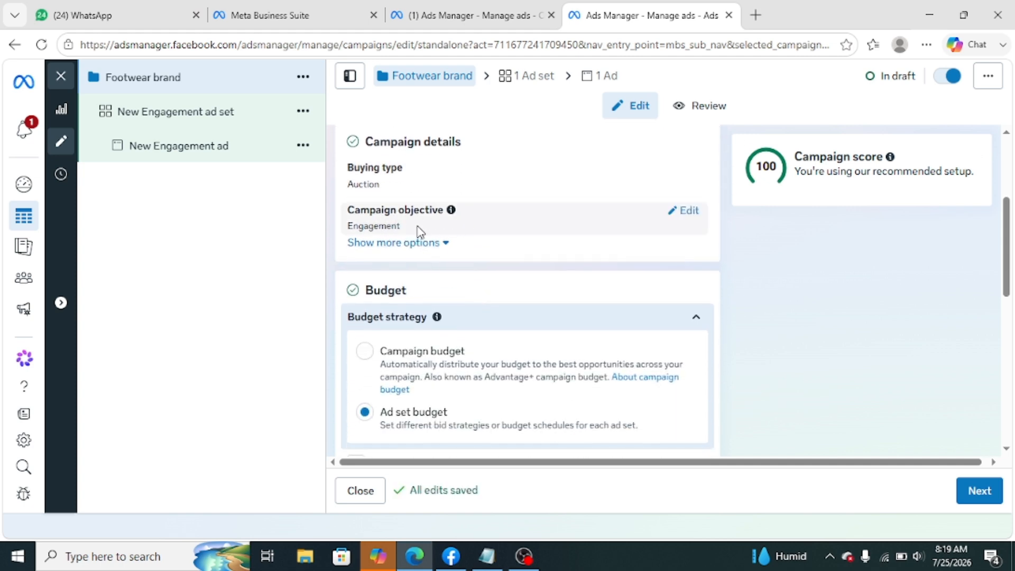
left_click(405, 245)
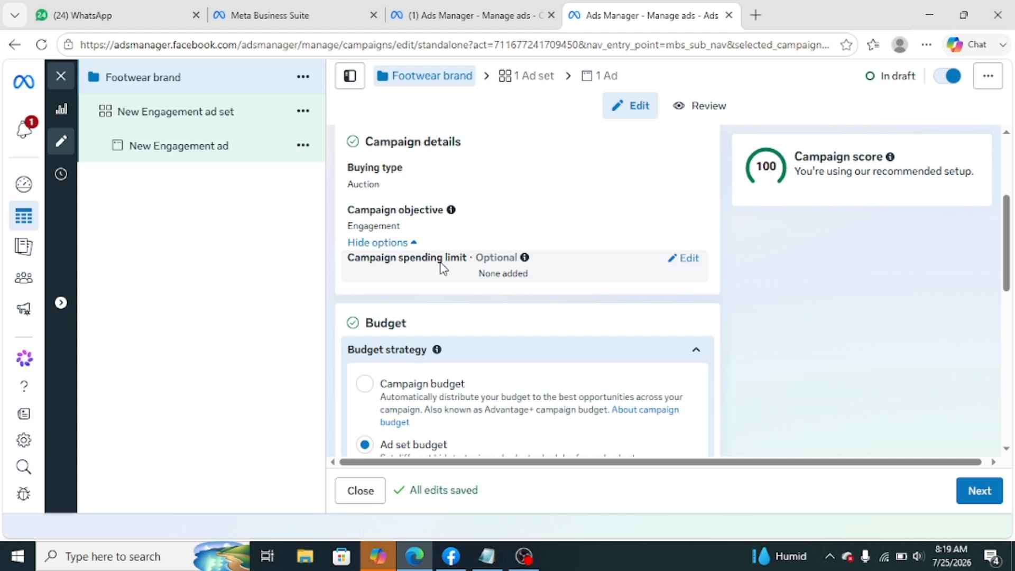
left_click(683, 260)
left_click(355, 281)
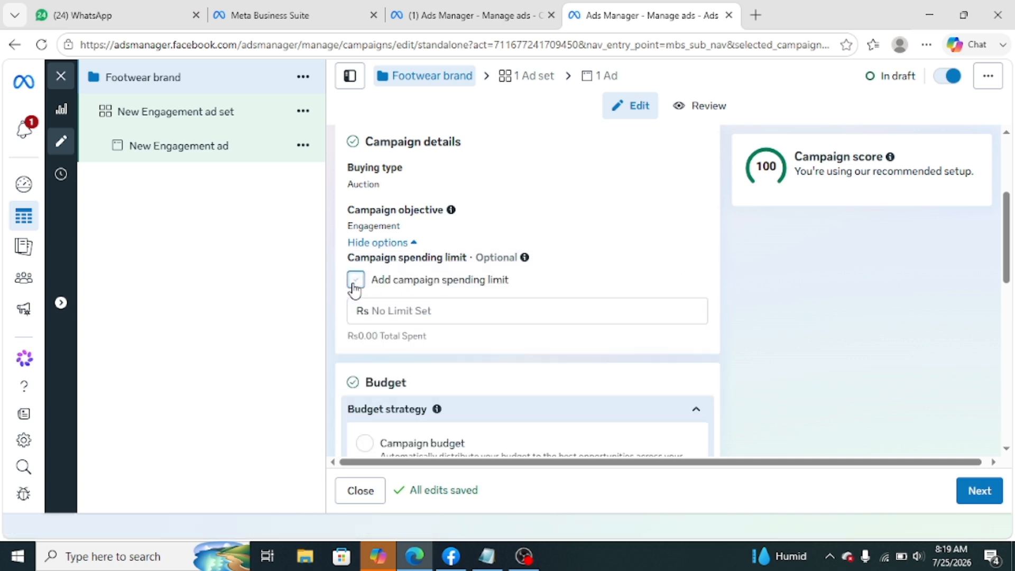
- Set the campaign spending limit to Rs 10500
scroll(675, 391, "down", 2)
left_click(375, 217)
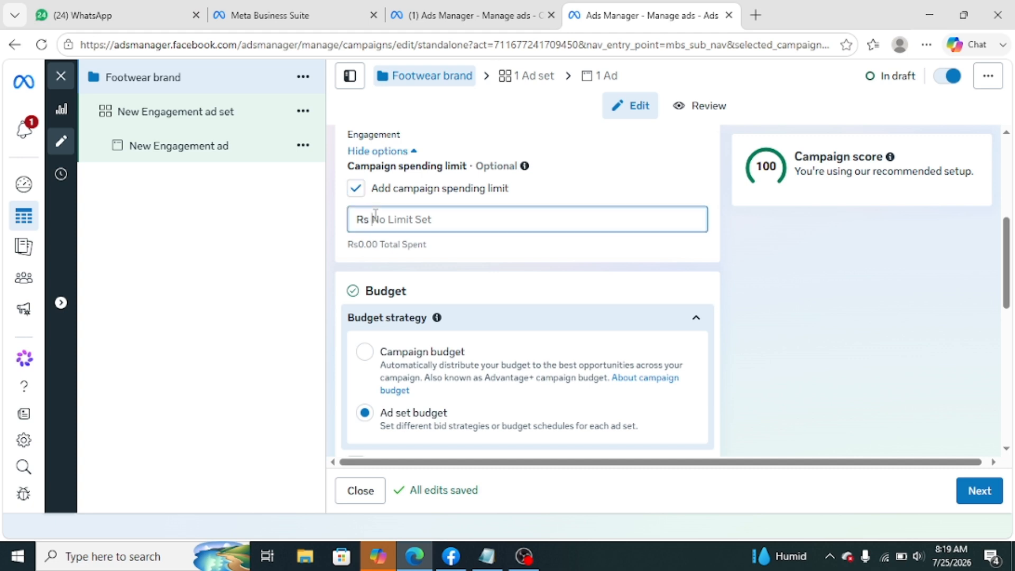
type("10000")
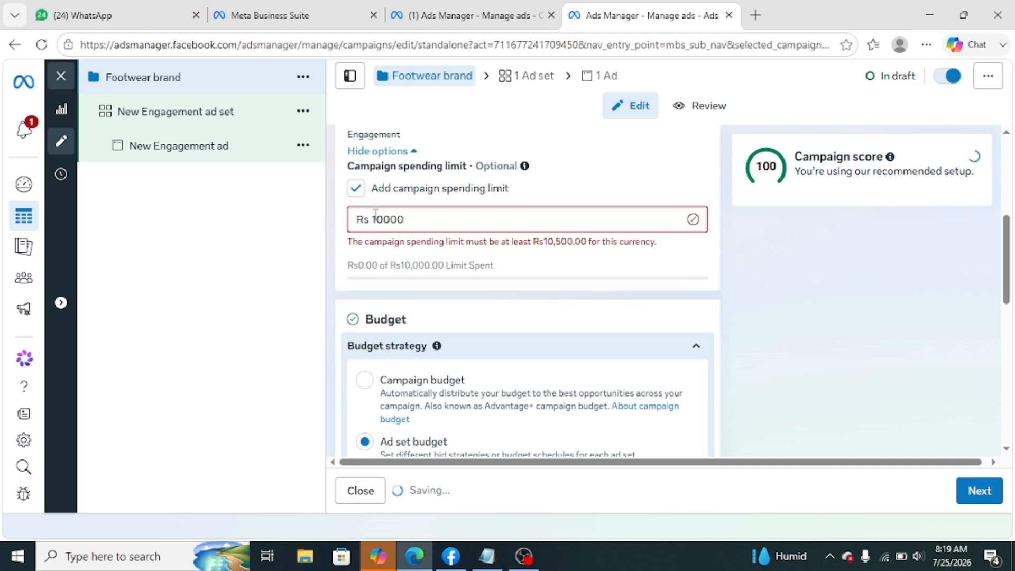
key("BackSpace")
key("BackSpace")
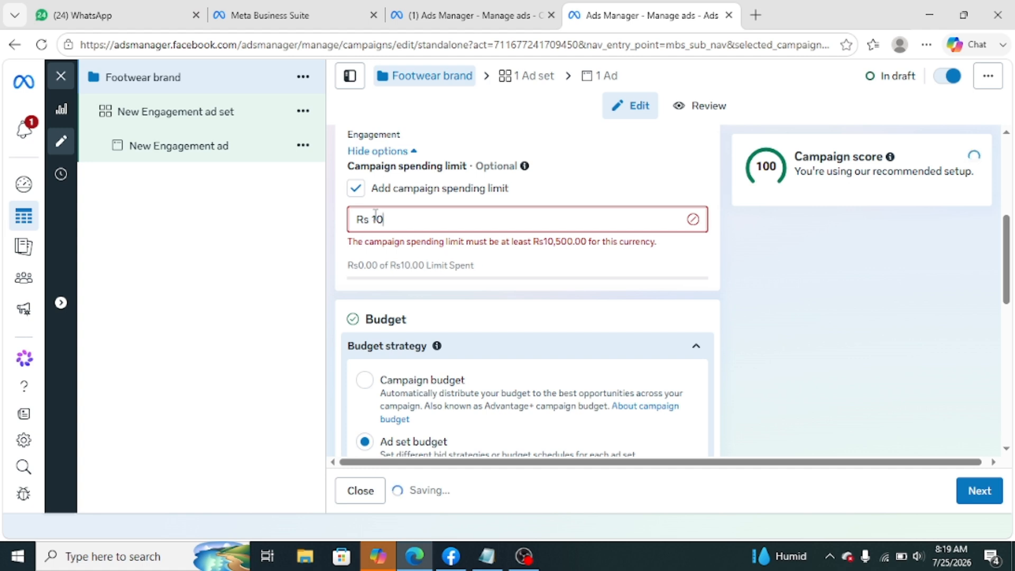
type("500")
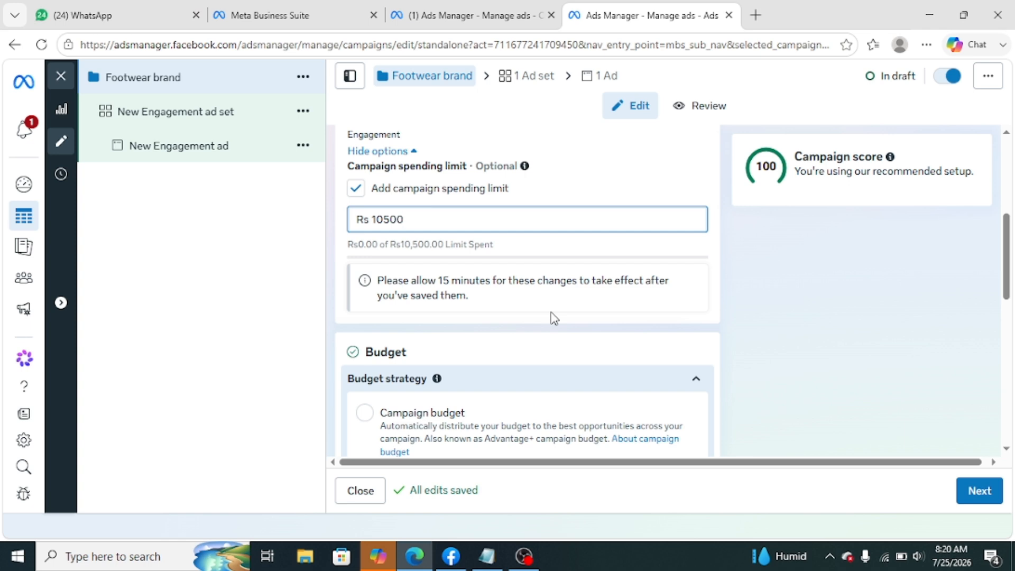
- Set the campaign bid strategy to Highest volume
scroll(551, 313, "down", 1)
scroll(550, 313, "down", 1)
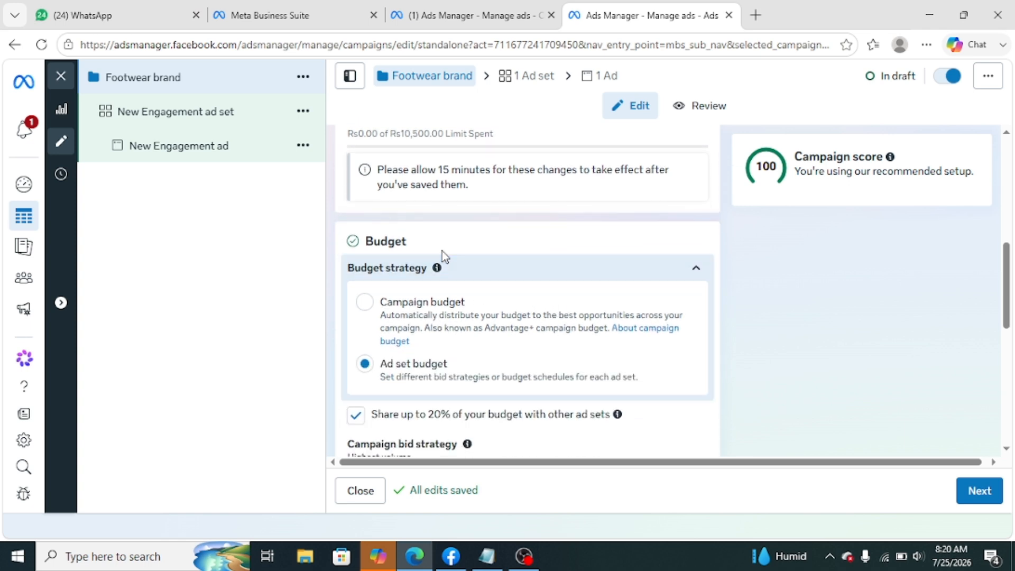
scroll(583, 235, "down", 1)
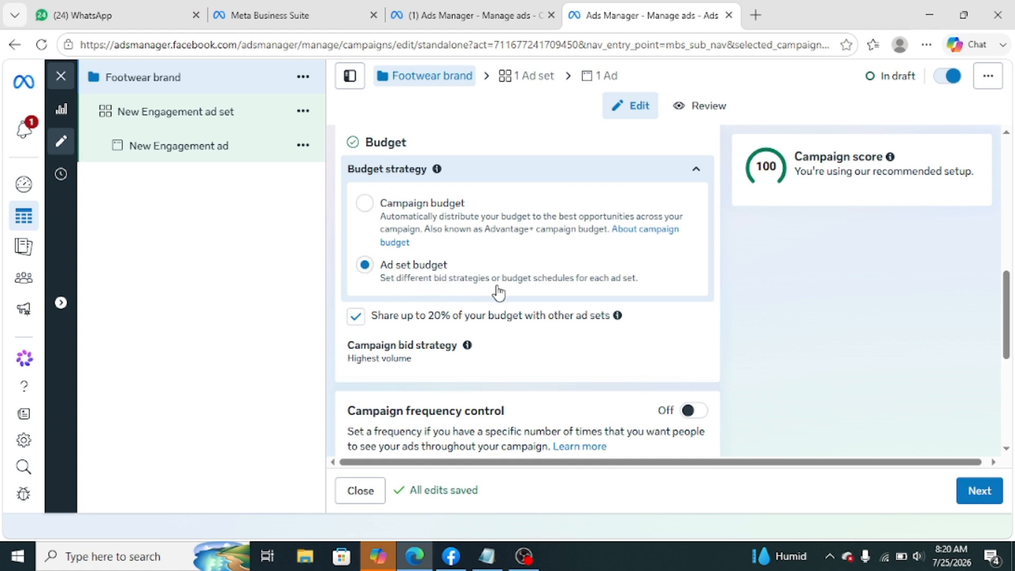
scroll(498, 292, "down", 3)
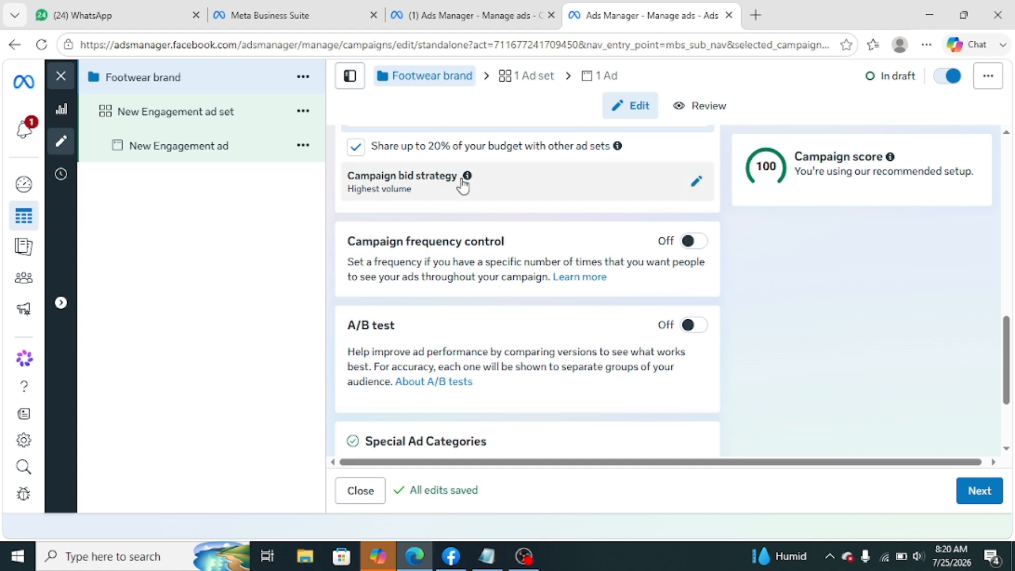
mouse_move(463, 186)
left_click(699, 184)
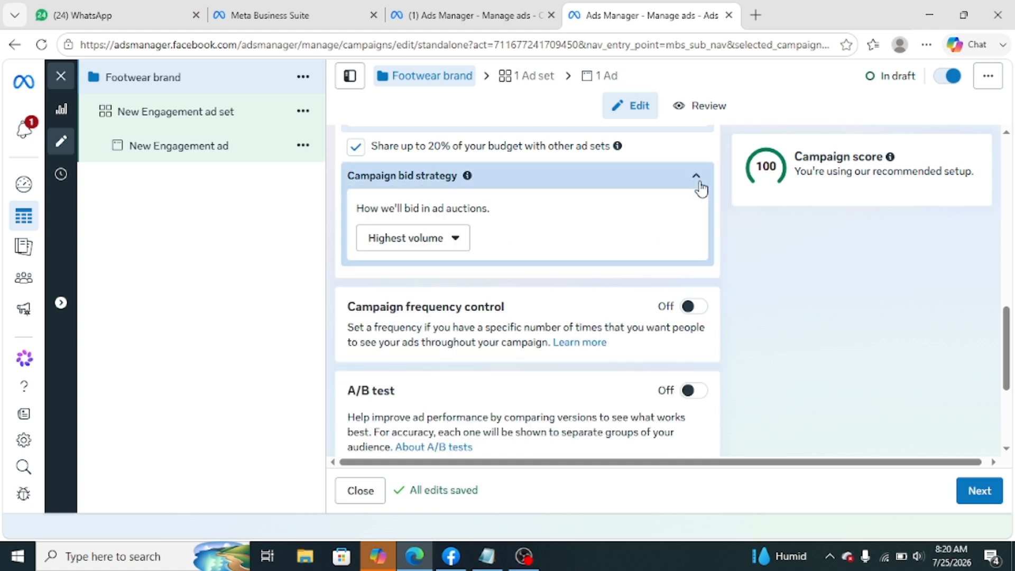
left_click(437, 241)
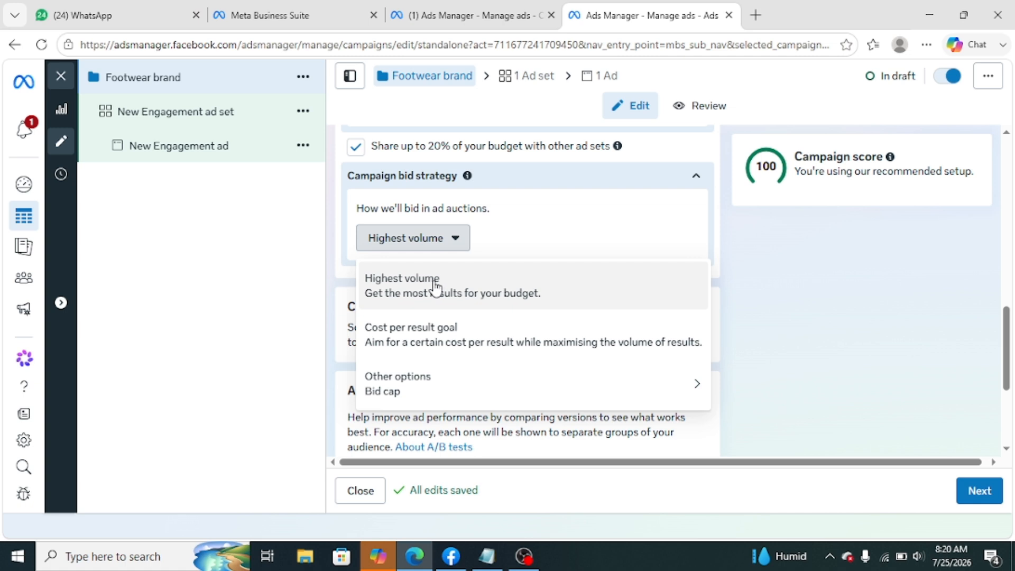
left_click(490, 304)
- Review the campaign's A/B test and Special Ad Categories sections and continue to the ad set settings
scroll(491, 305, "down", 2)
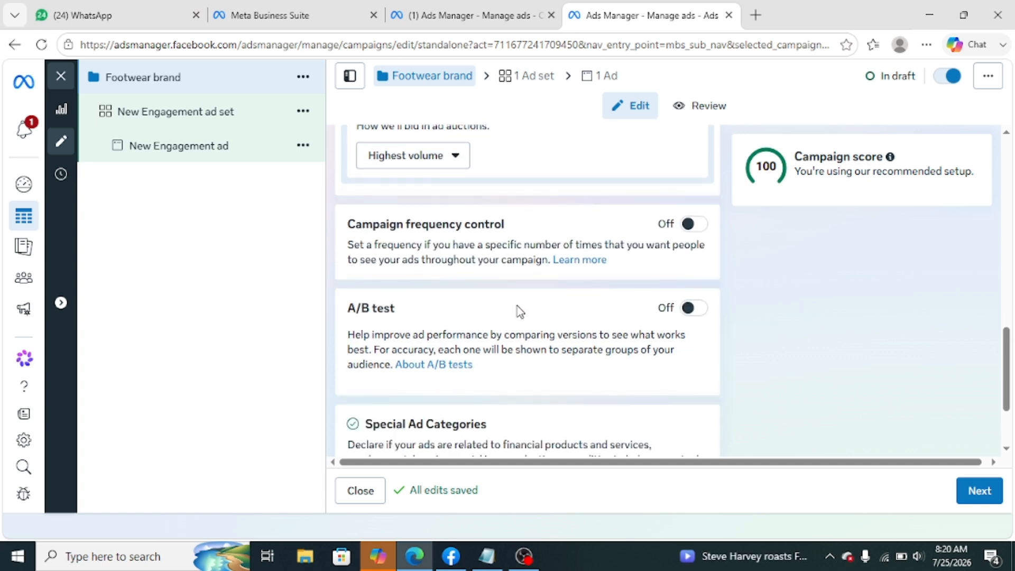
scroll(519, 311, "down", 2)
left_click_drag(347, 238, 431, 253)
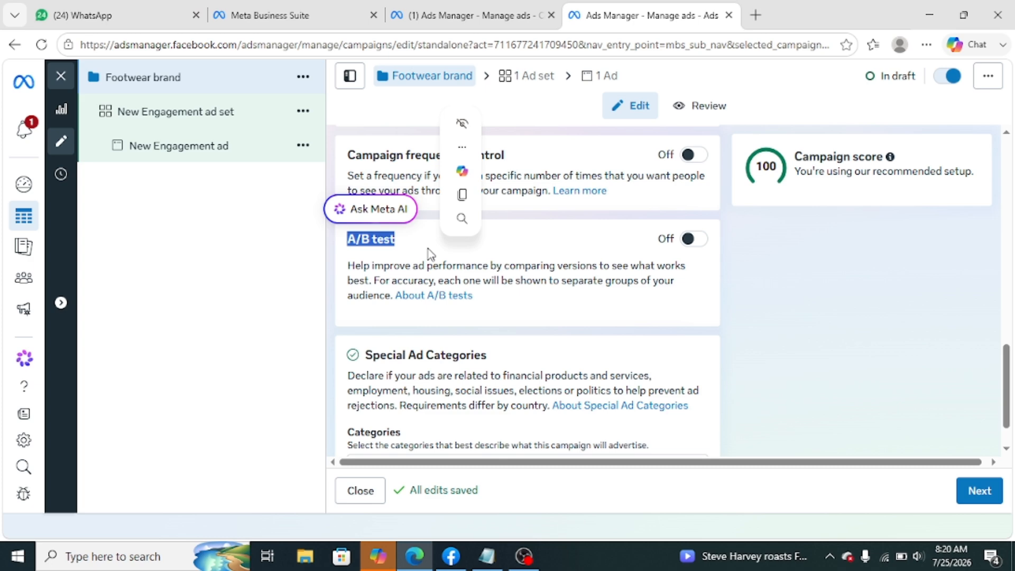
left_click(431, 253)
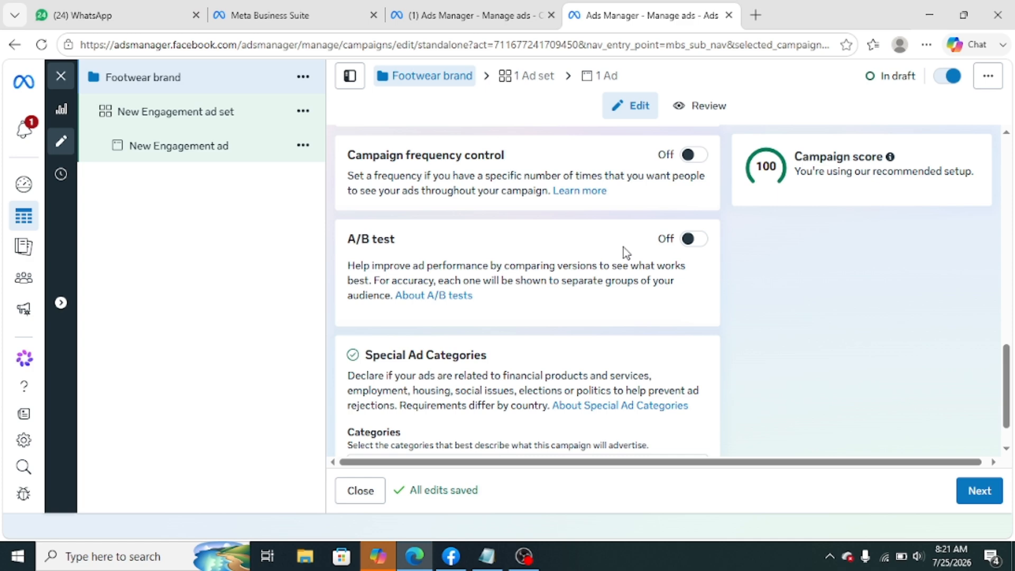
scroll(546, 306, "down", 1)
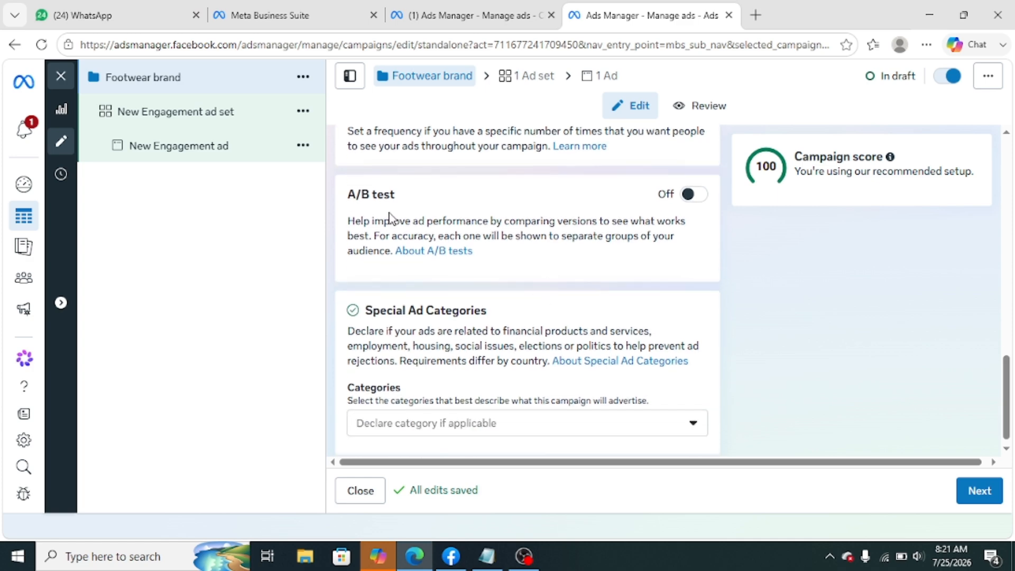
scroll(532, 296, "down", 1)
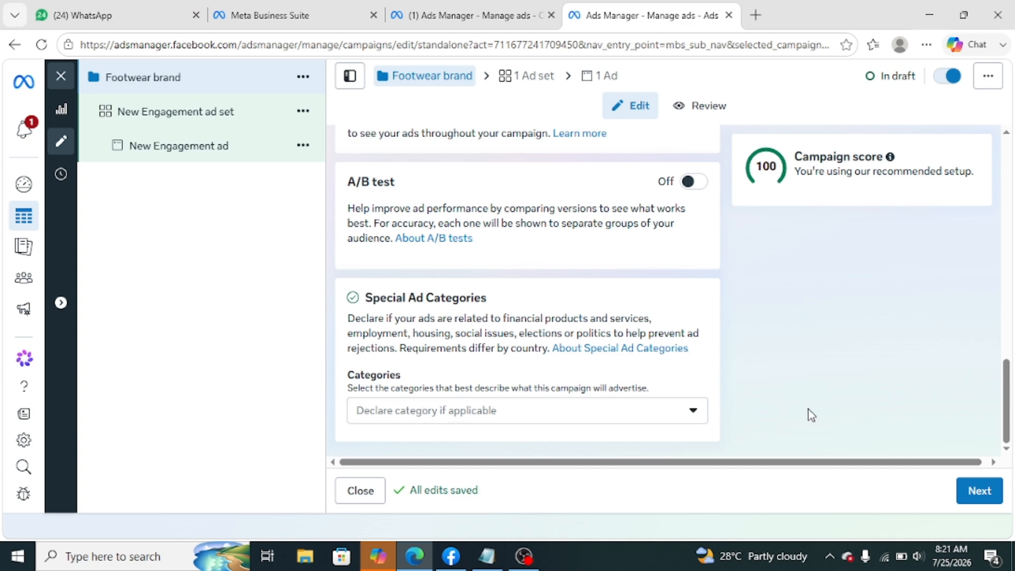
left_click(974, 500)
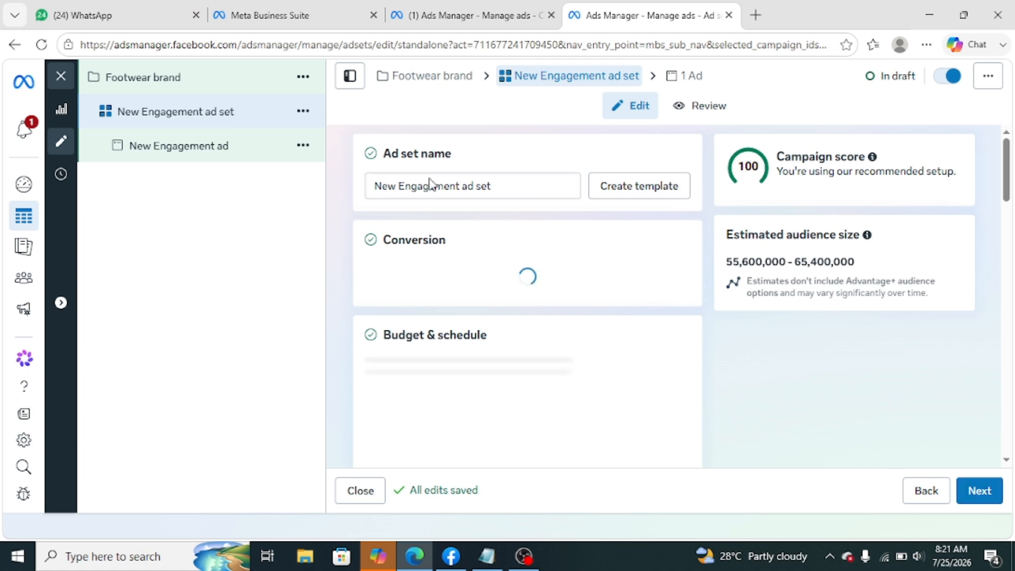
- Rename the ad set as "Nike"
left_click_drag(497, 185, 351, 204)
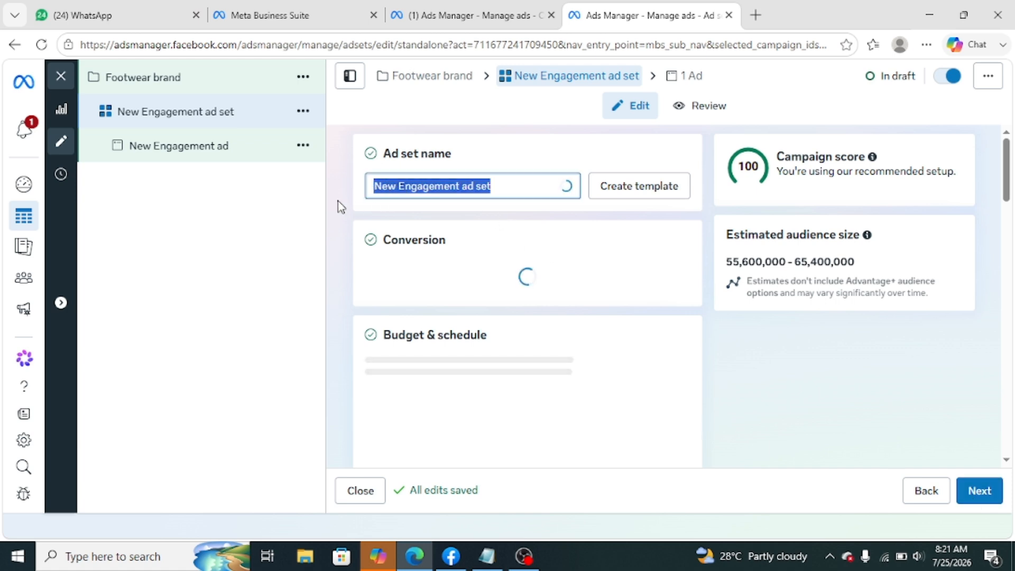
key("BackSpace")
type("Nike")
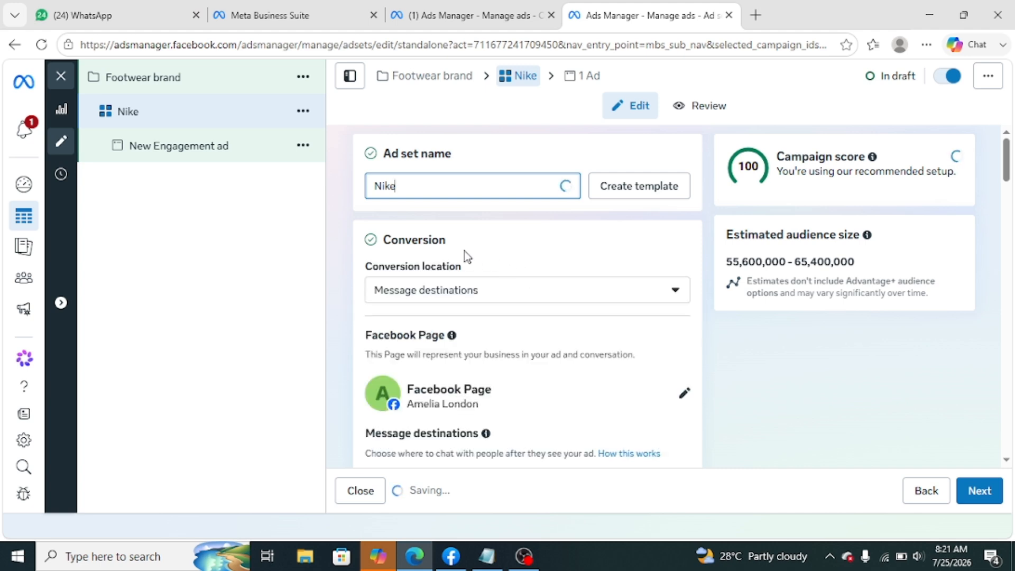
- Set the ad set's conversion location to On your ad and its engagement type to Post engagement
left_click(449, 288)
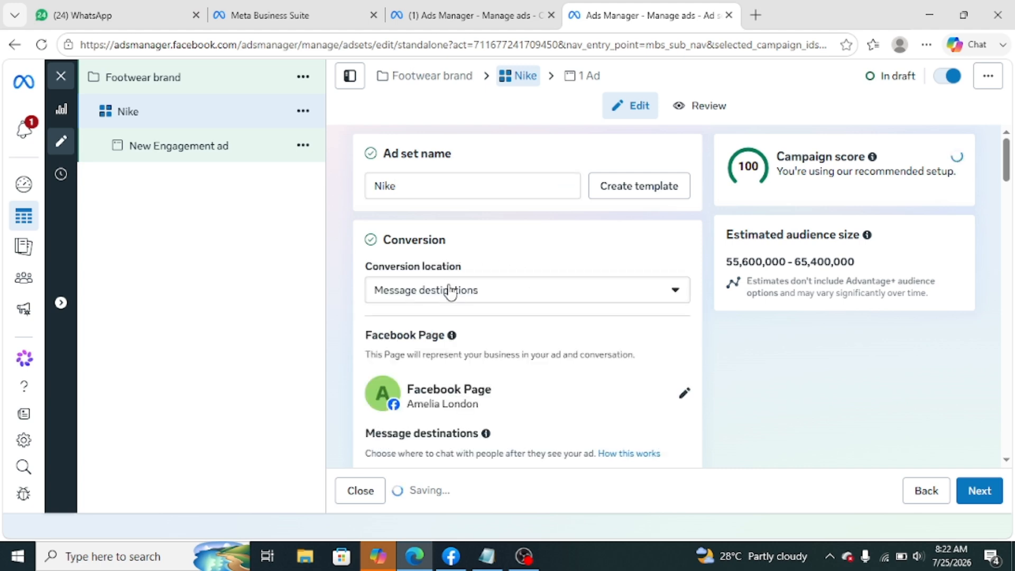
scroll(553, 257, "down", 2)
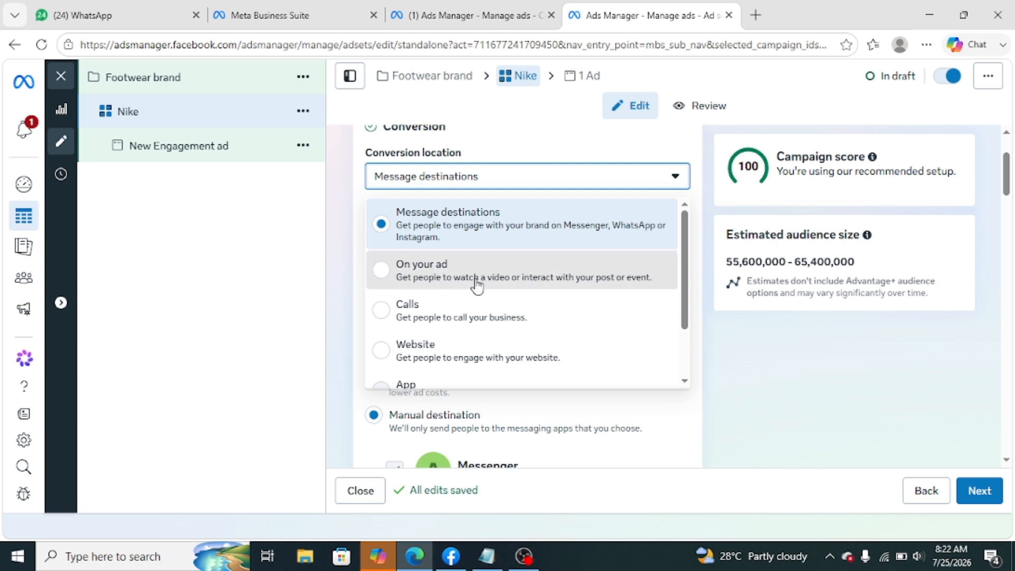
left_click(508, 273)
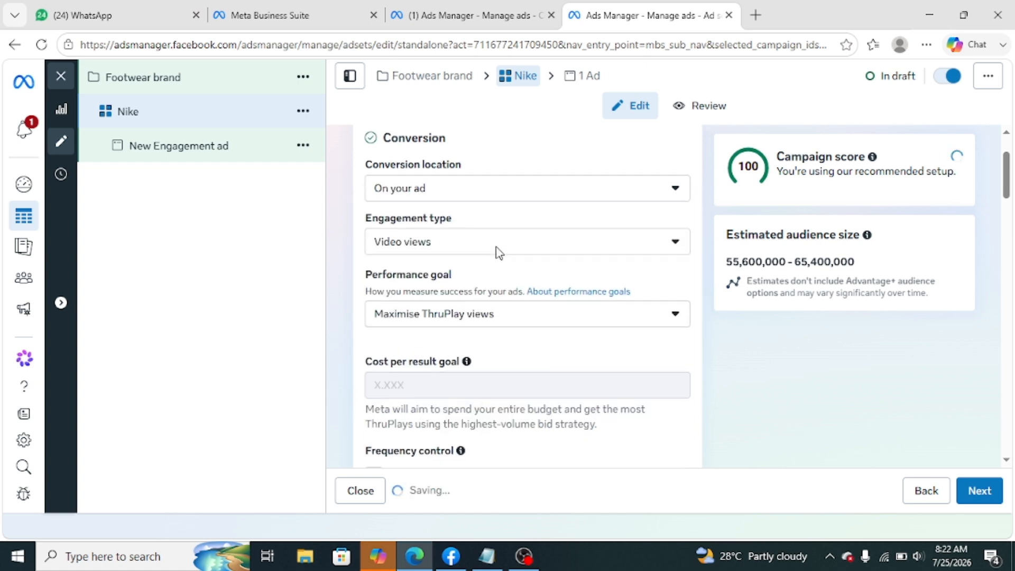
left_click(445, 259)
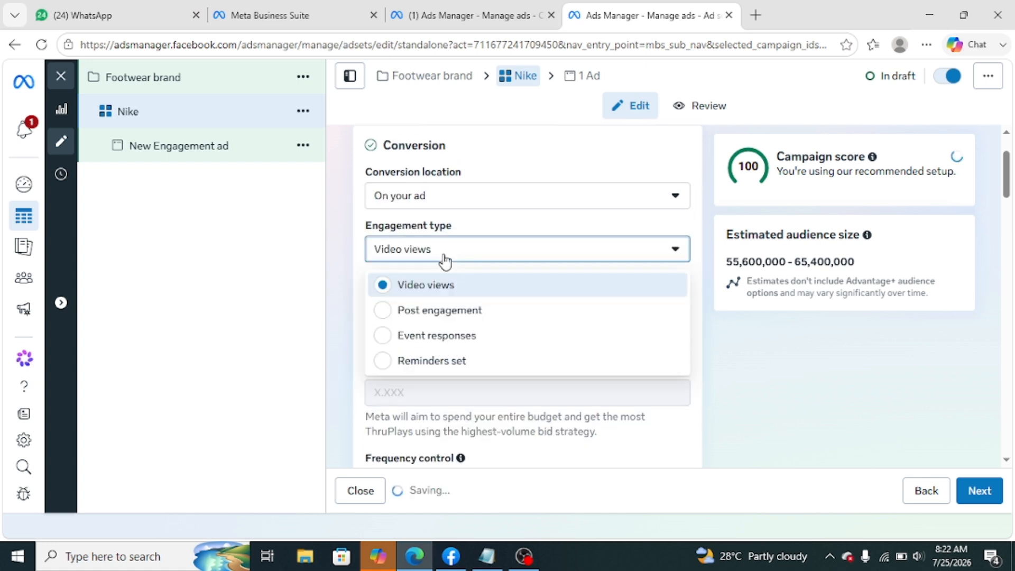
left_click(429, 313)
- Check which performance goals are offered for the post engagement type
scroll(505, 307, "down", 2)
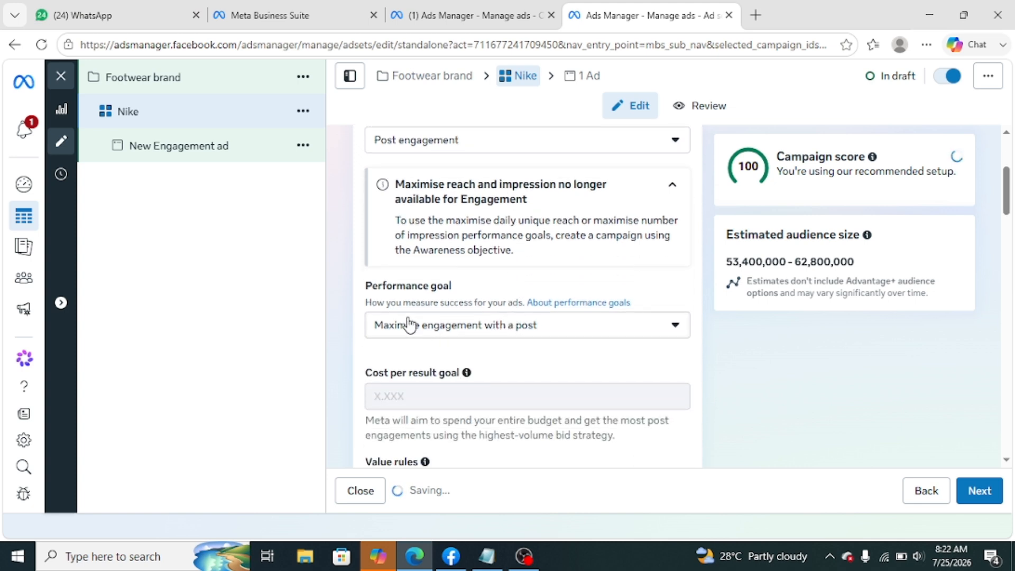
left_click(537, 334)
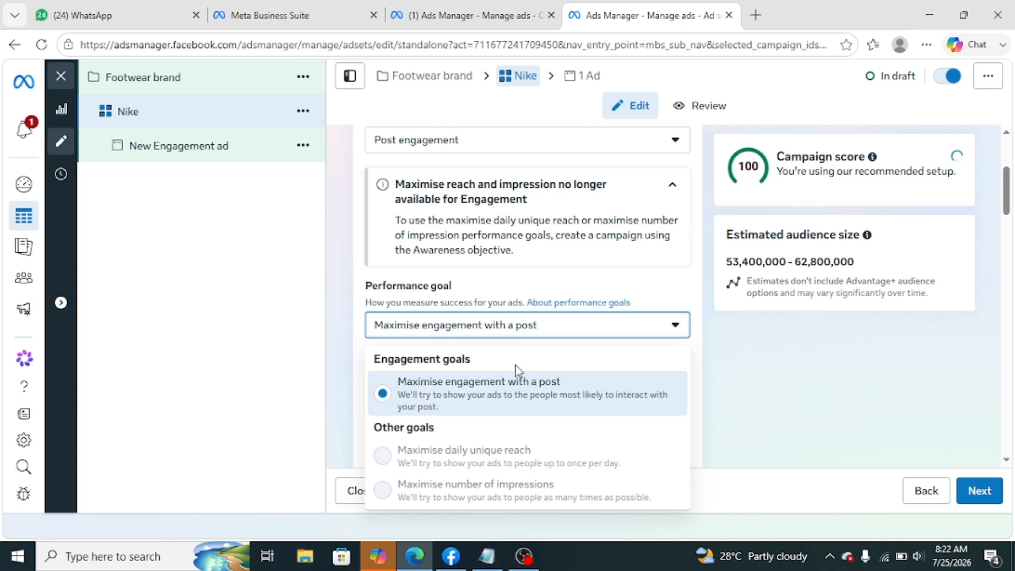
scroll(666, 340, "down", 3)
- Set the ad set's daily budget to Rs 1,000
scroll(626, 330, "down", 3)
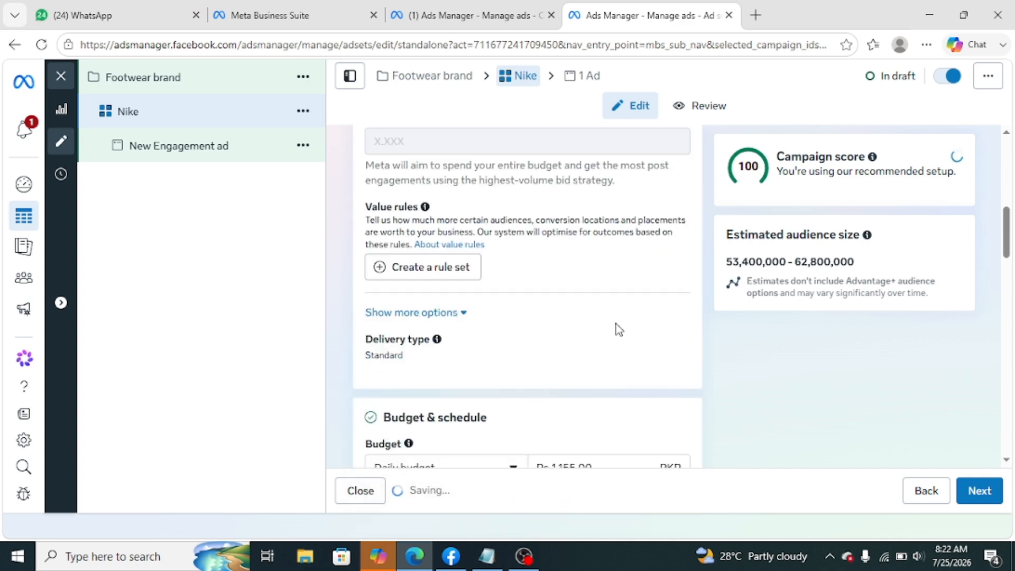
scroll(598, 281, "down", 2)
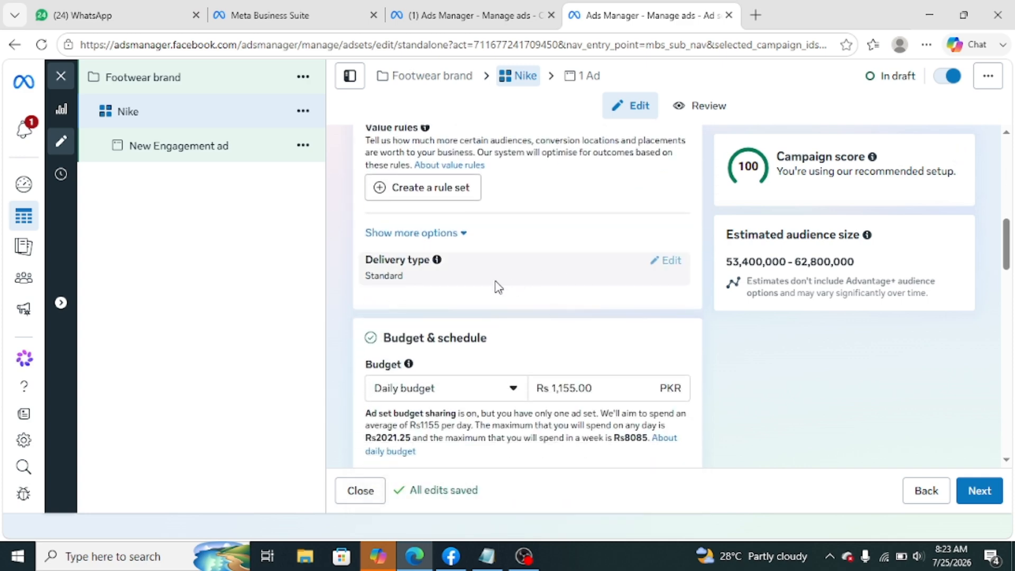
scroll(497, 285, "down", 2)
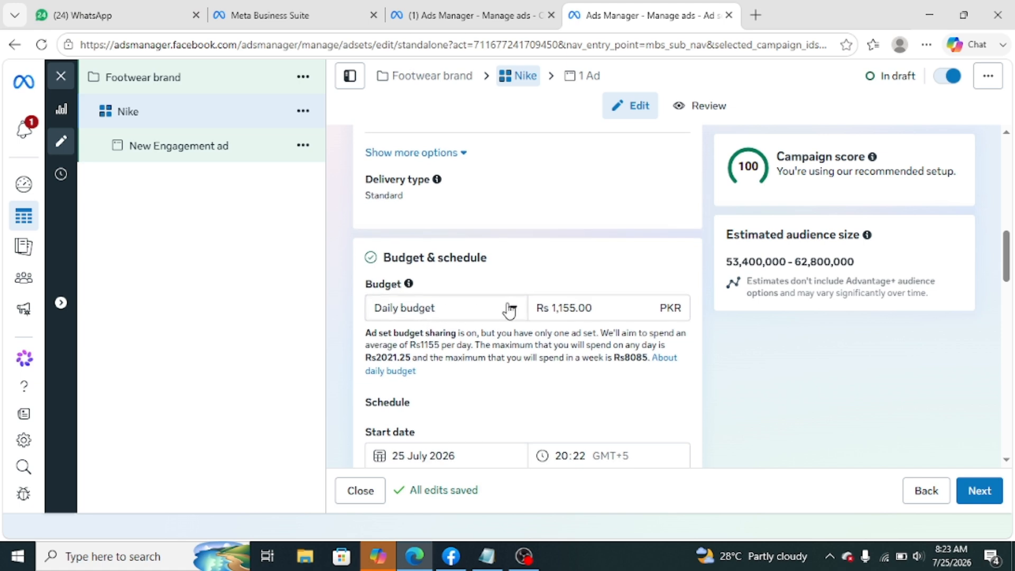
left_click(620, 301)
key("BackSpace")
key("BackSpace")
type("000")
left_click(611, 292)
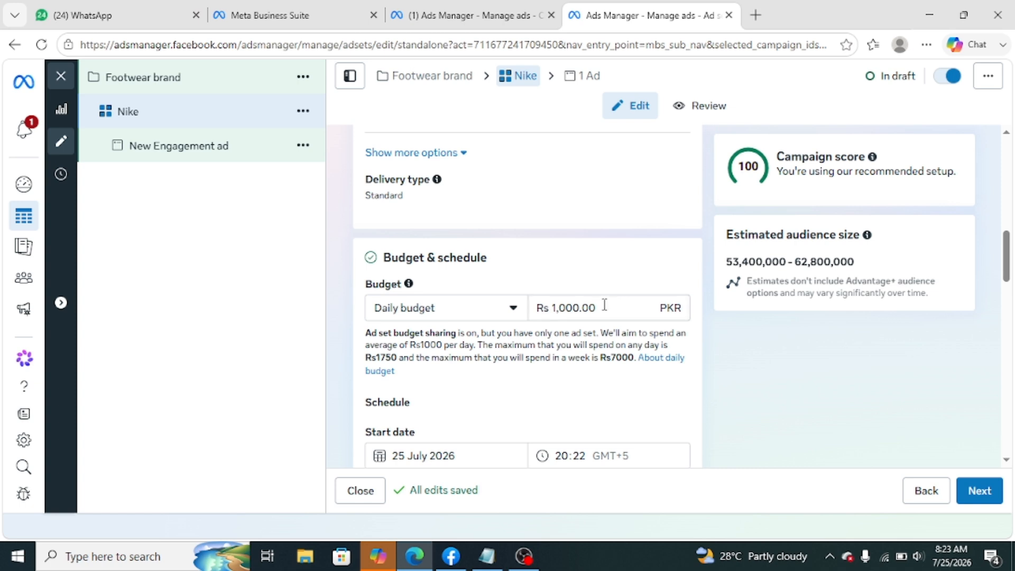
- Enable a custom end date of 1 August 2026 for the ad set and show the budget scheduling options
scroll(590, 327, "down", 1)
scroll(591, 326, "down", 2)
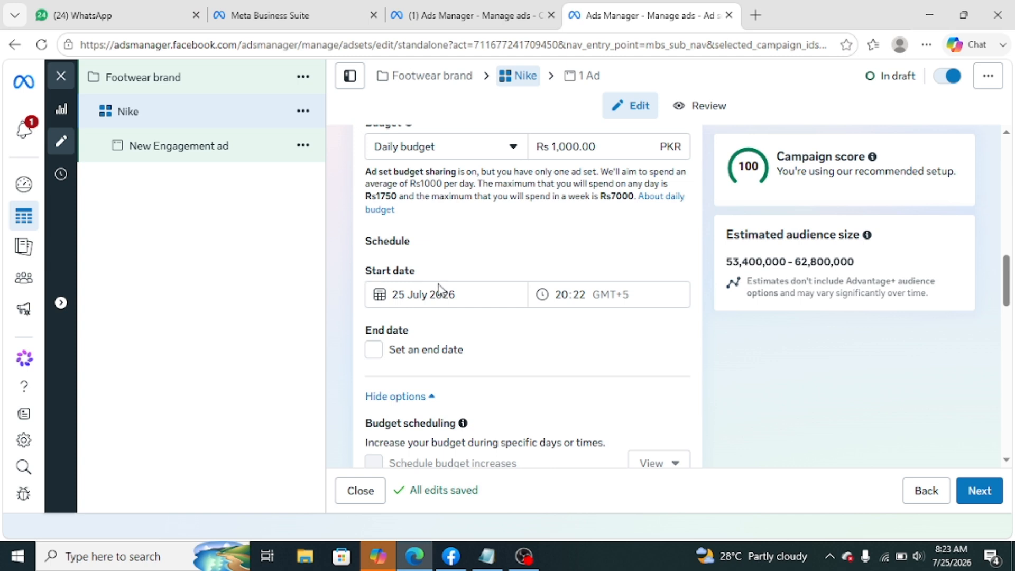
left_click(374, 349)
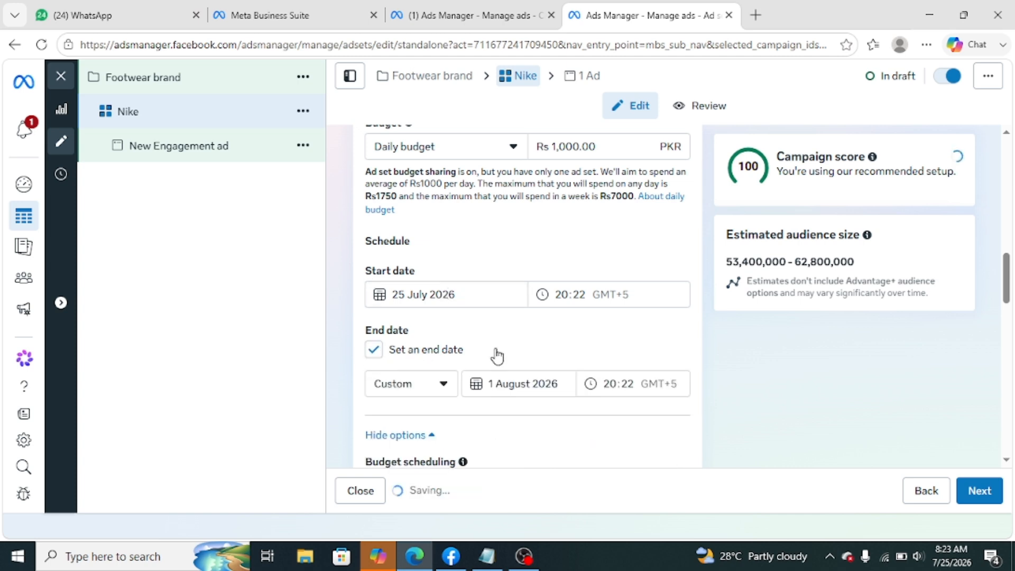
scroll(495, 354, "down", 3)
left_click(444, 261)
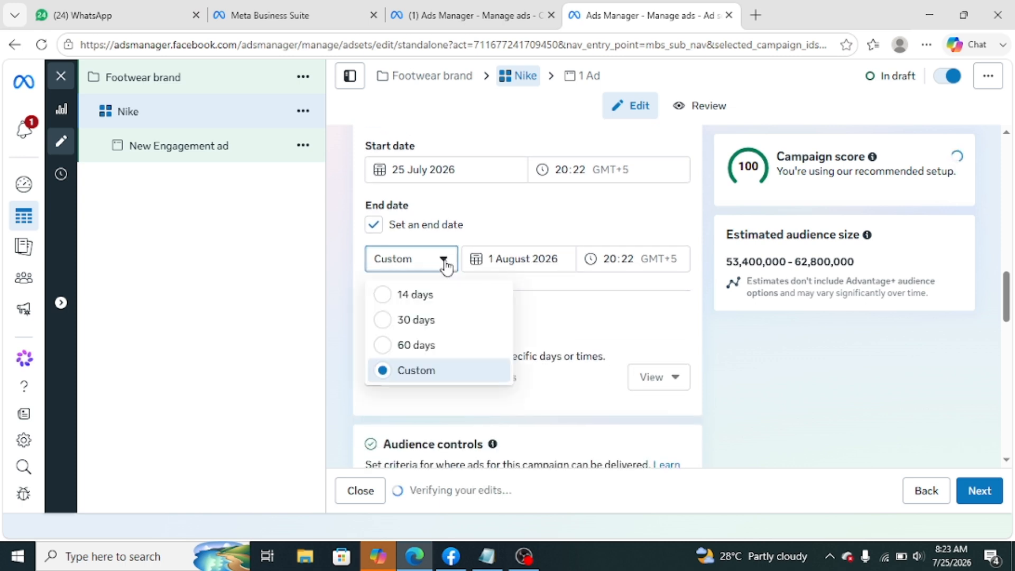
left_click(590, 317)
scroll(554, 302, "down", 3)
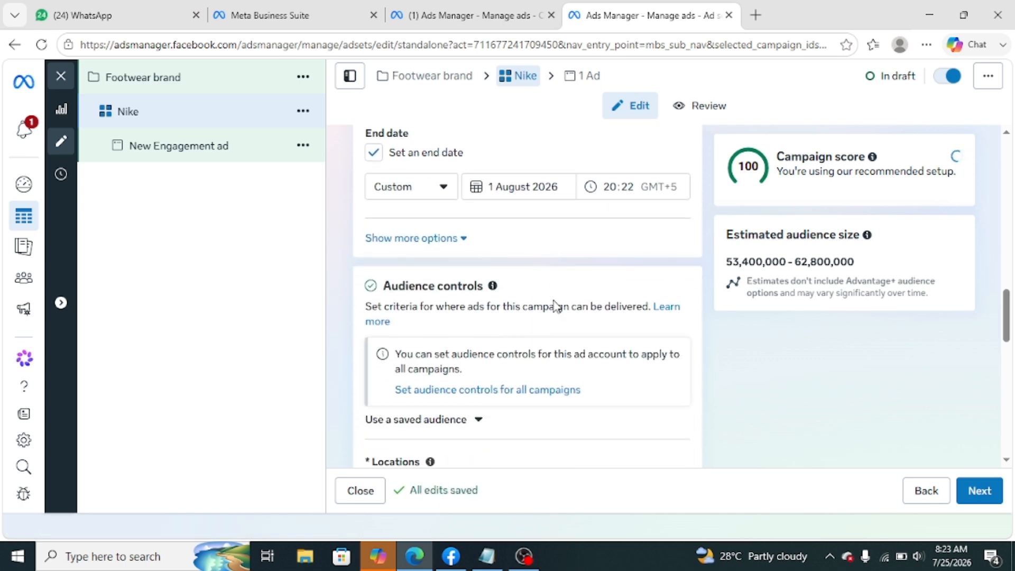
left_click(443, 159)
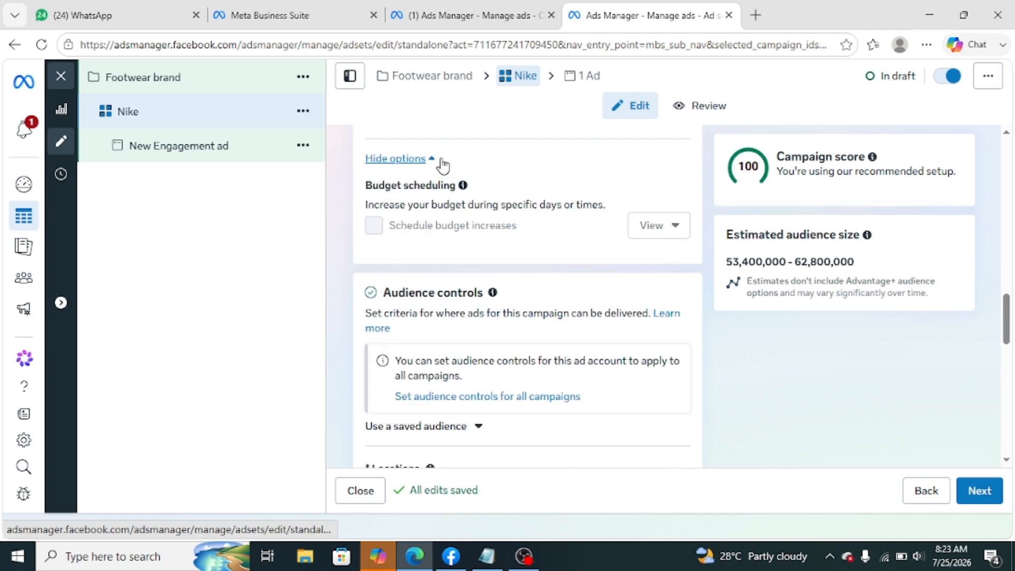
- Replace the audience's countrywide Pakistan targeting with the place Lahore in Punjab as an included location
scroll(595, 259, "down", 2)
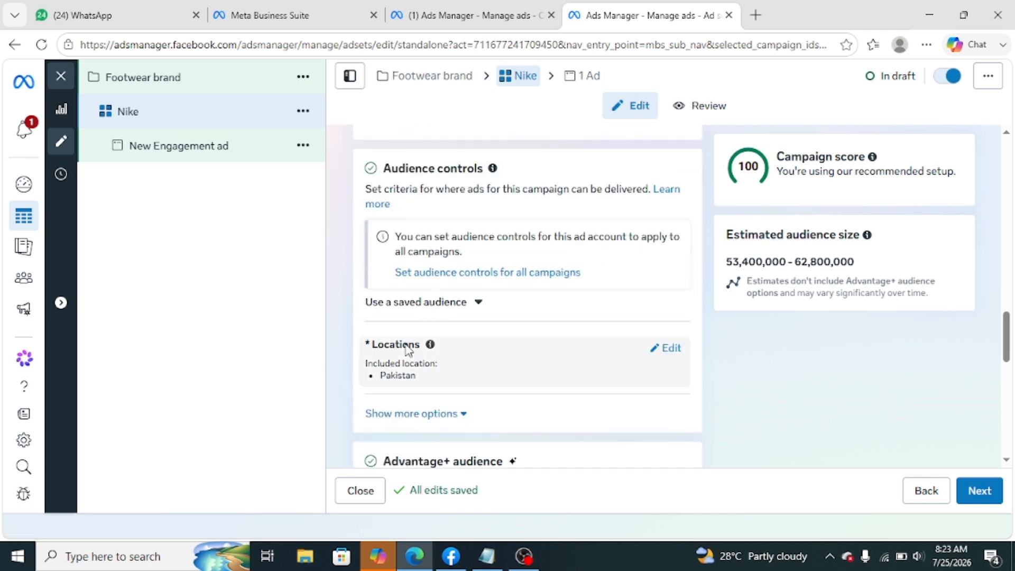
mouse_move(459, 358)
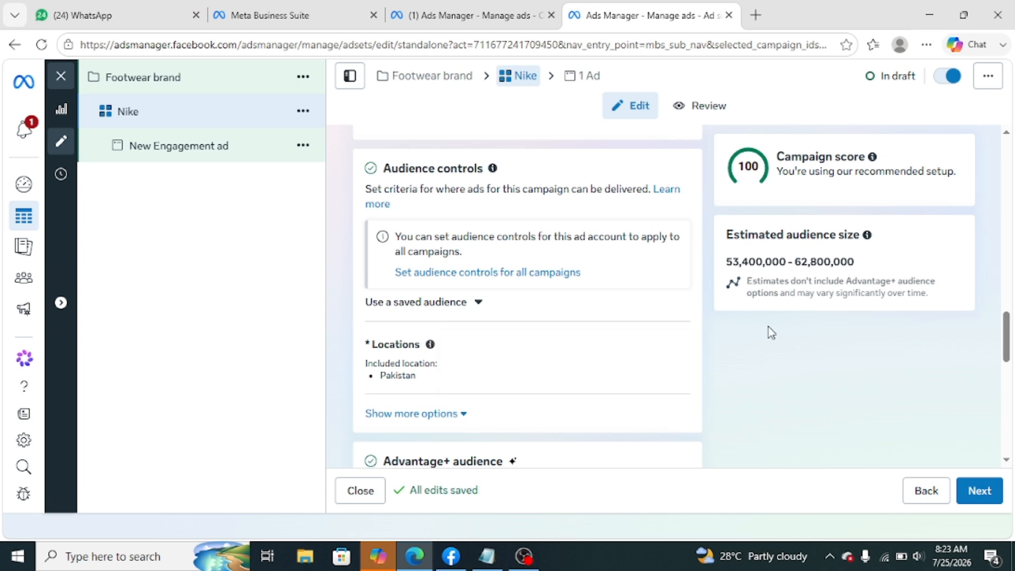
mouse_move(682, 352)
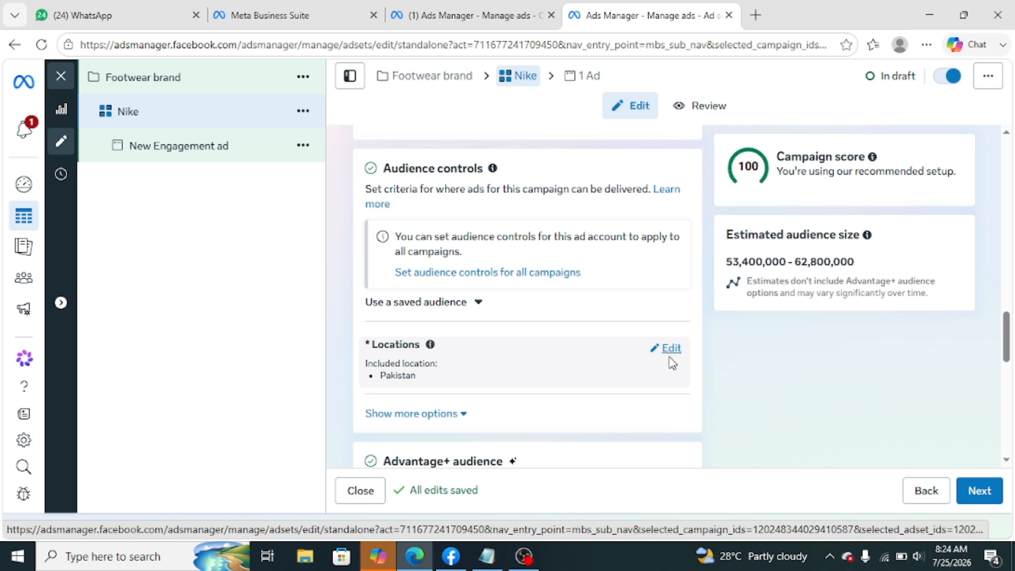
left_click(669, 353)
scroll(587, 361, "down", 3)
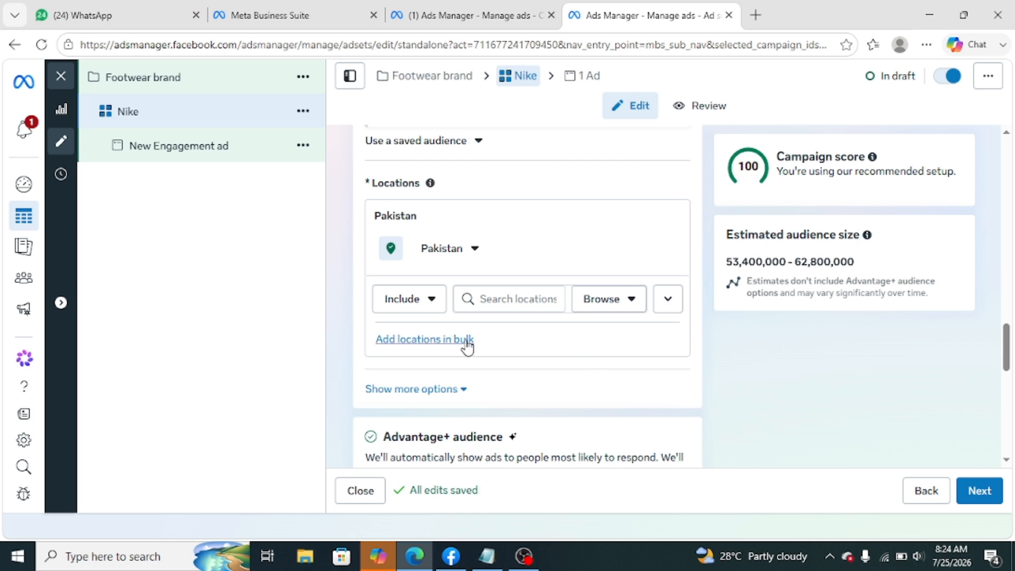
left_click(510, 305)
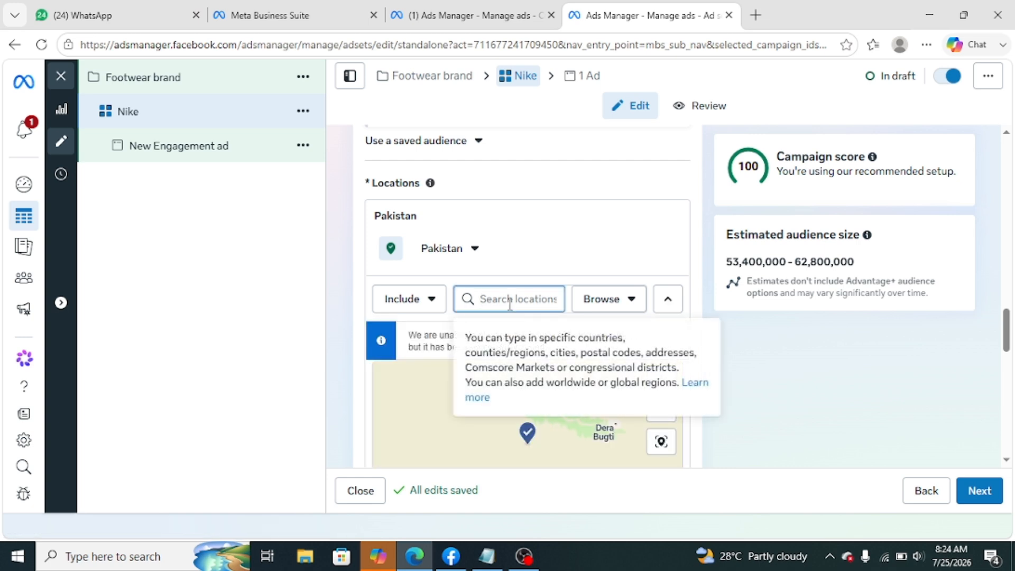
type("laor")
key("BackSpace")
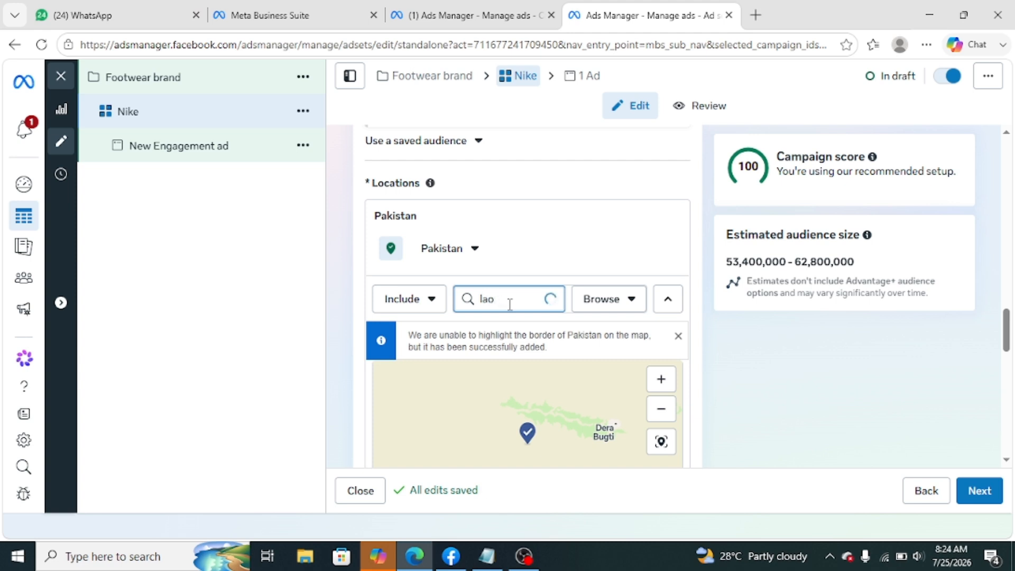
key("BackSpace")
key("BackSpace")
type("ahore")
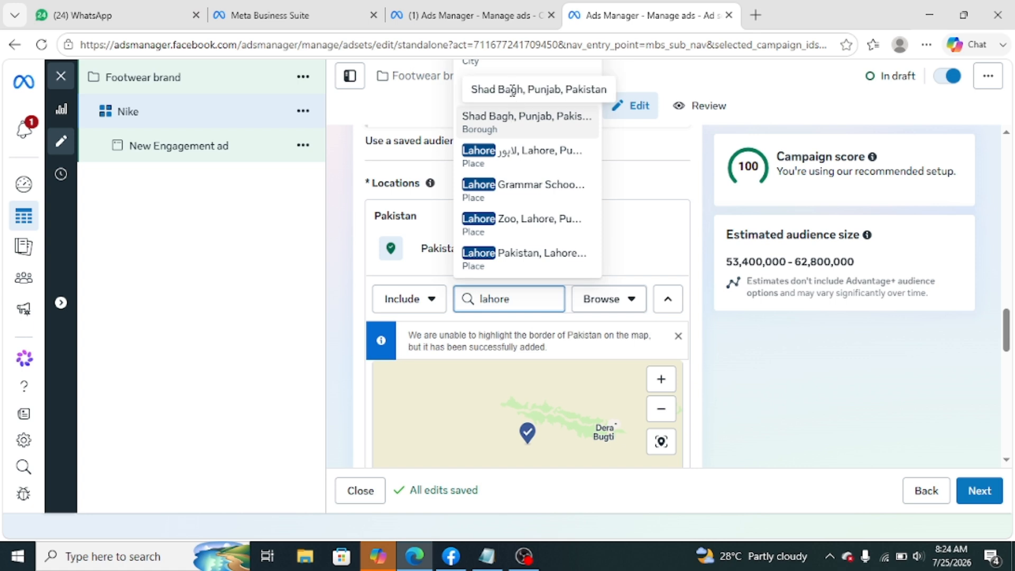
left_click(514, 159)
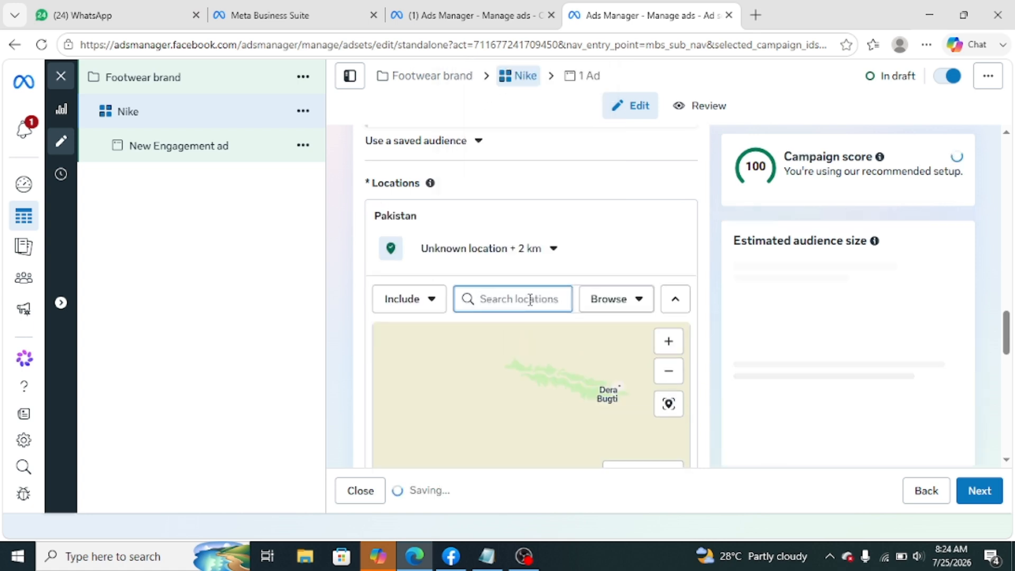
- Add Islamabad, Khyber Pakhtunkhwa, Pakistan as another included location for the ad set's audience
type("islamabad")
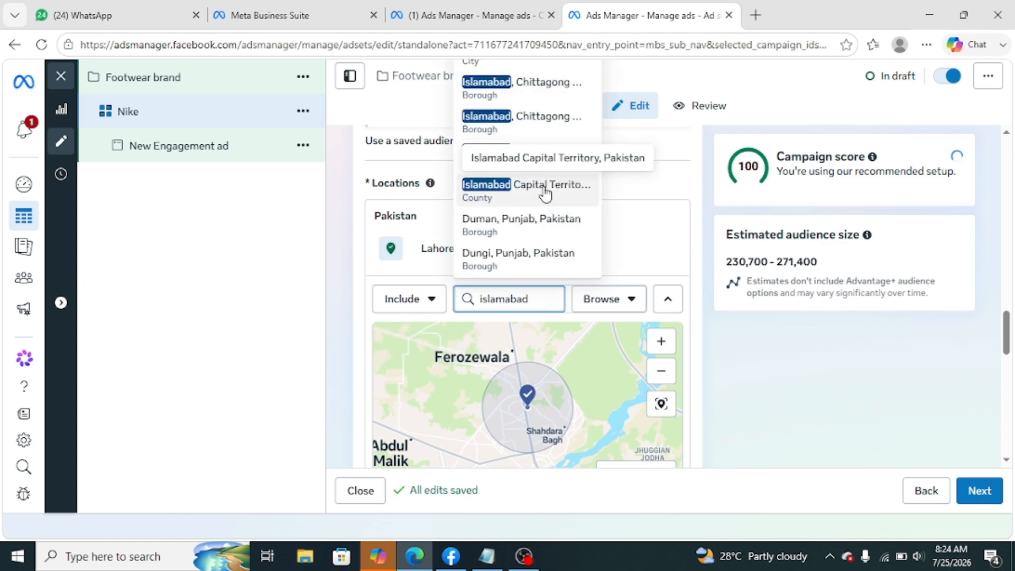
scroll(545, 194, "down", 2)
scroll(545, 194, "up", 2)
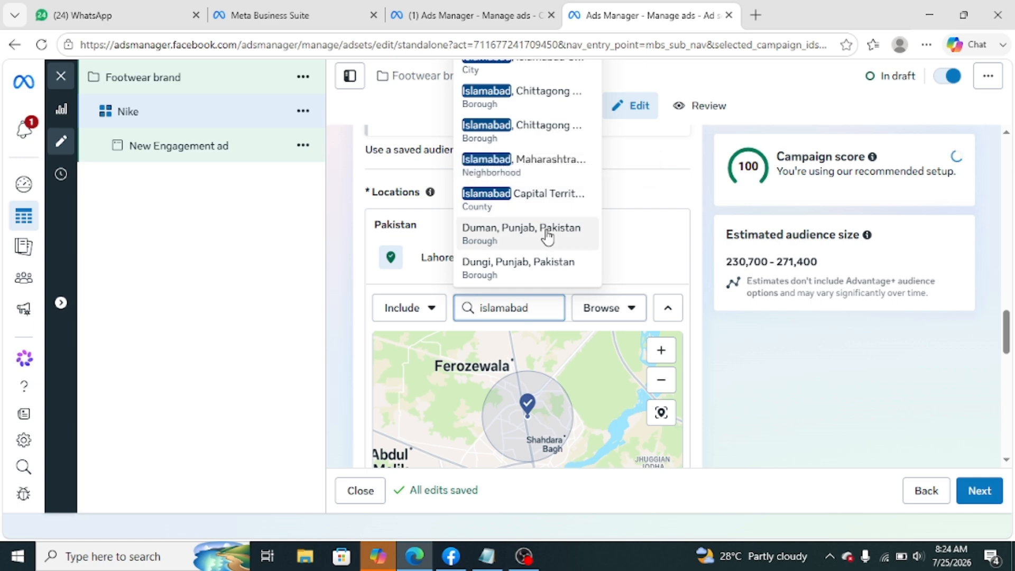
type(", pakistan")
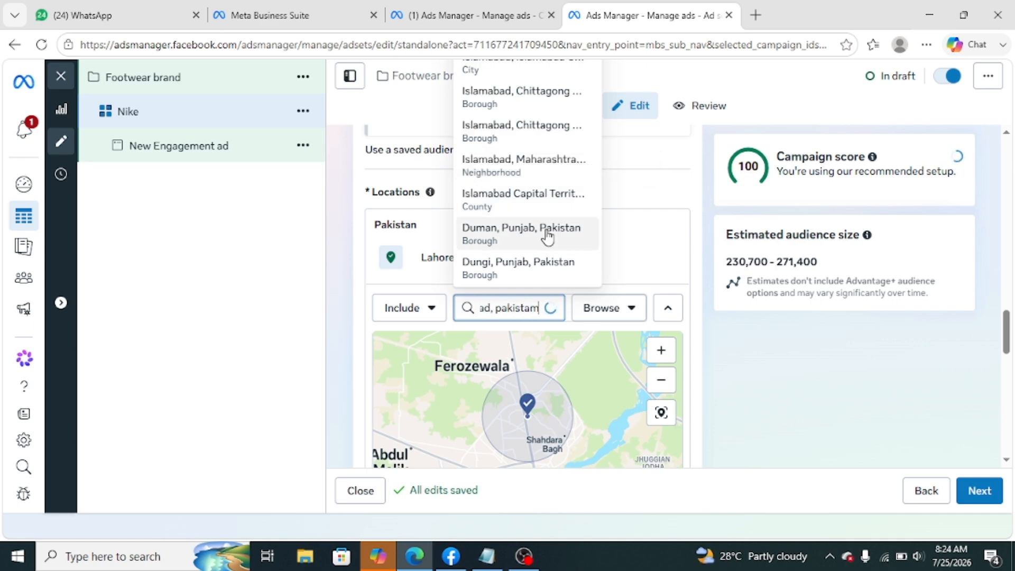
key("BackSpace")
type("n")
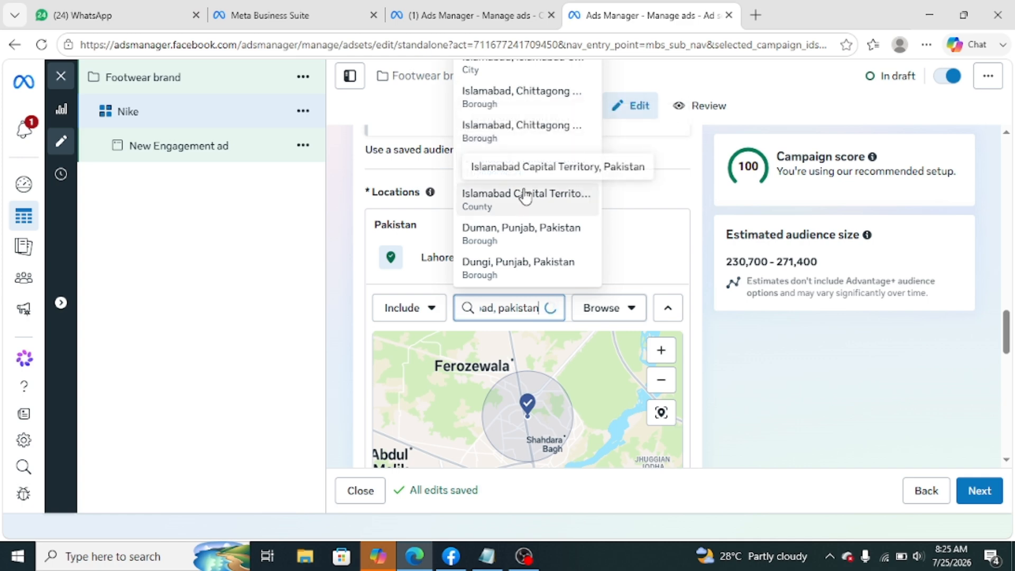
scroll(647, 235, "up", 1)
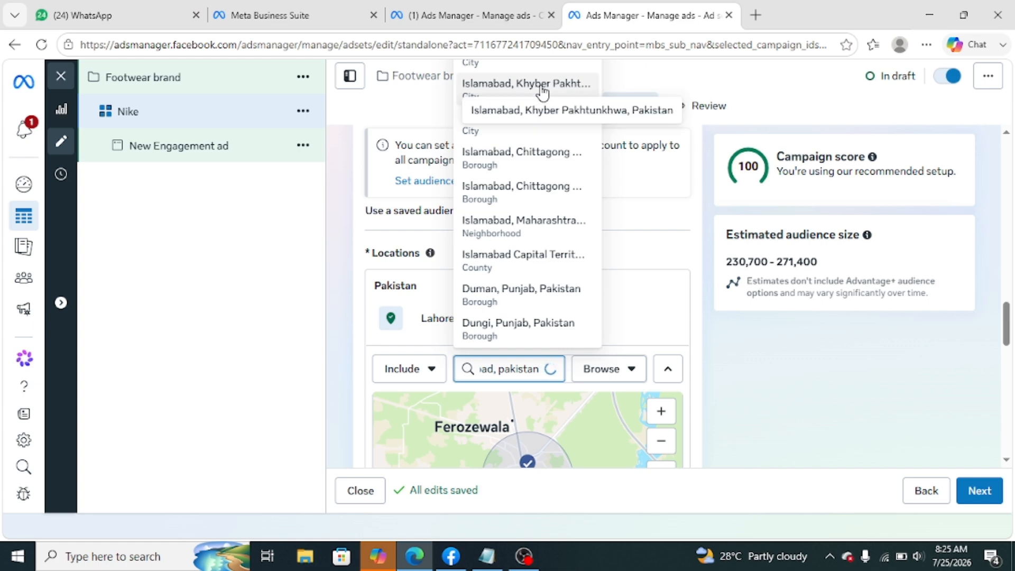
left_click(538, 108)
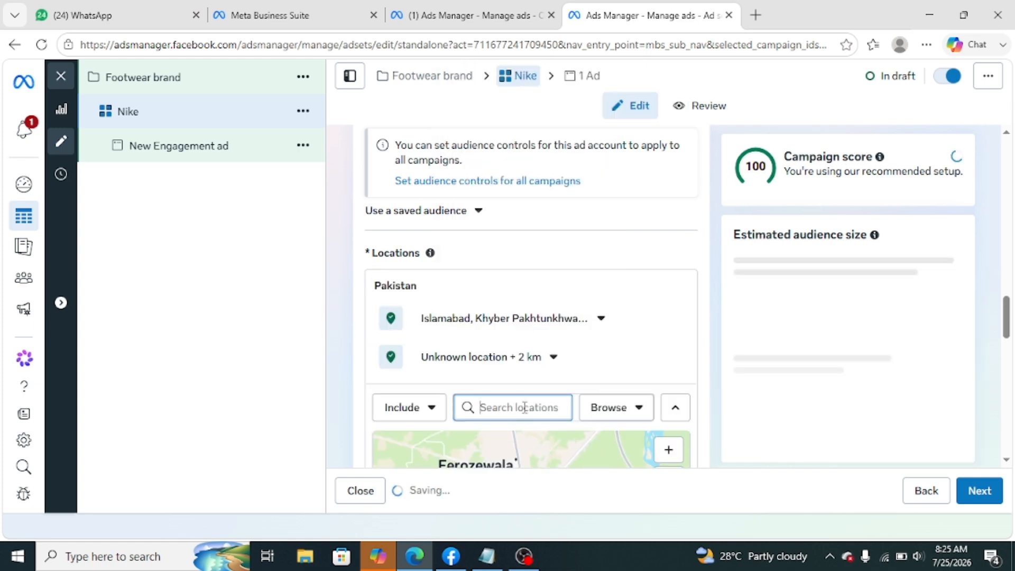
- Try to find Karachi among the audience locations and clear the search text
type("karachi")
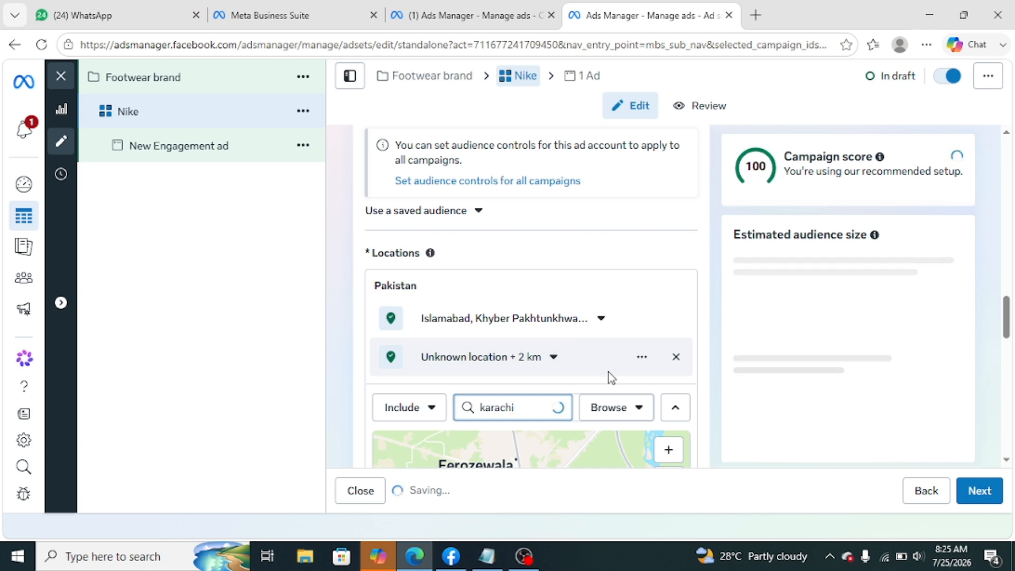
scroll(608, 372, "down", 1)
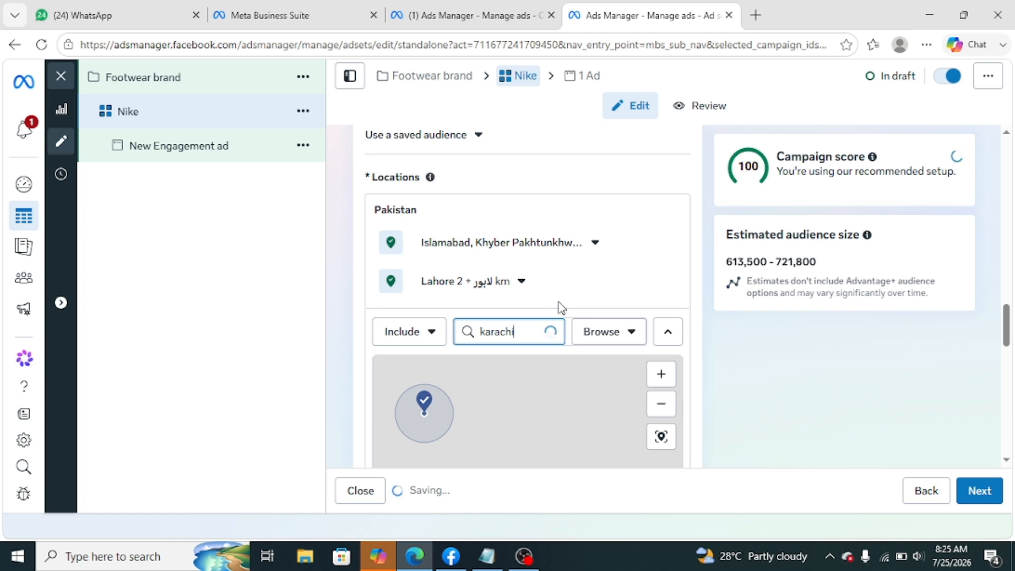
scroll(561, 306, "down", 2)
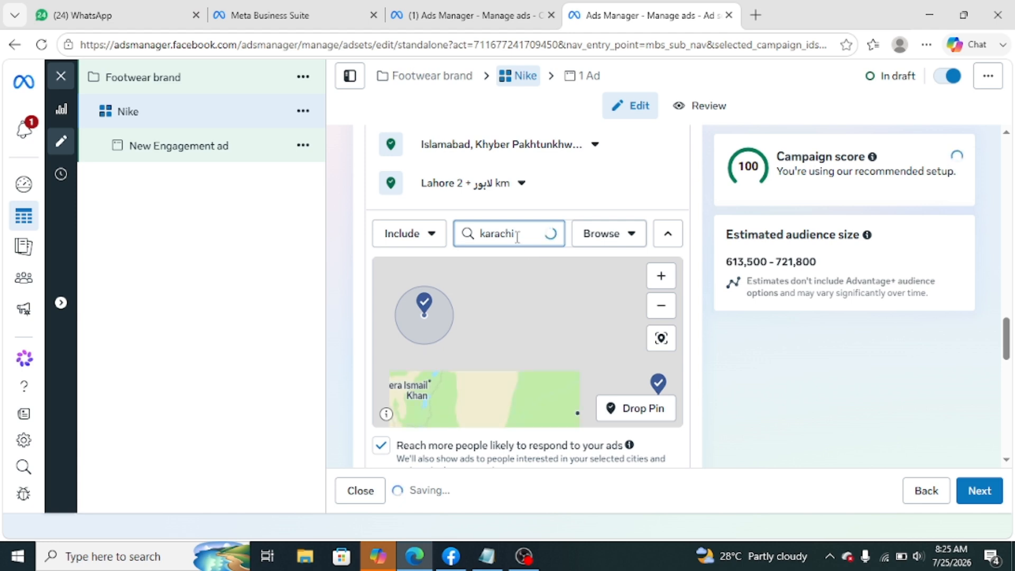
double_click(480, 233)
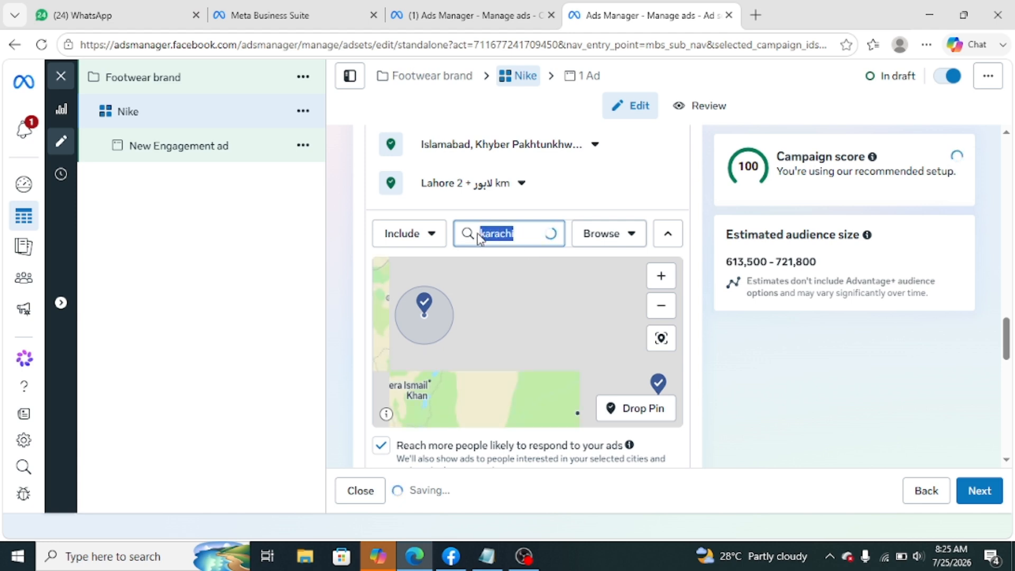
left_click(523, 233)
scroll(527, 238, "up", 2)
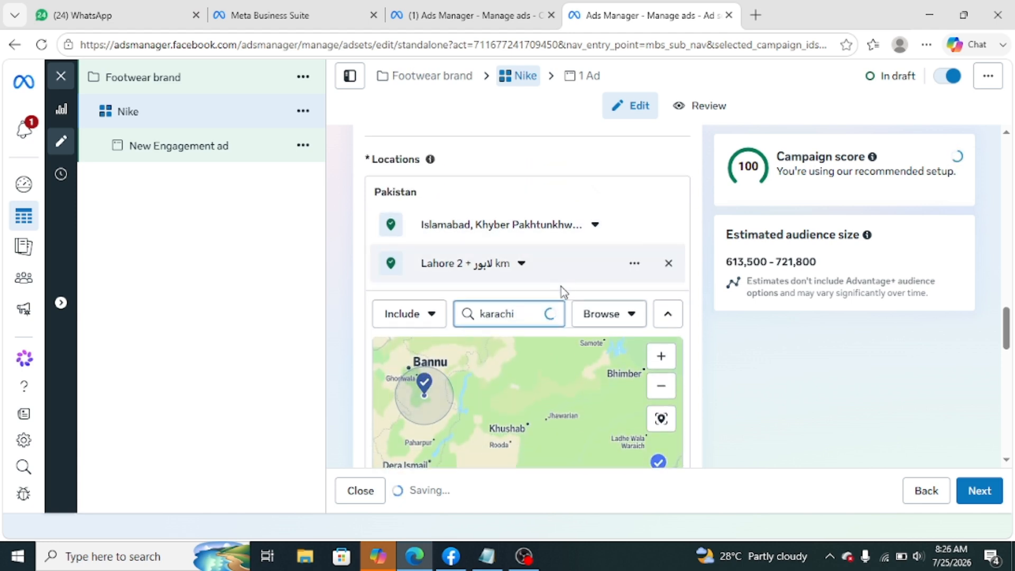
left_click_drag(521, 314, 471, 322)
key("BackSpace")
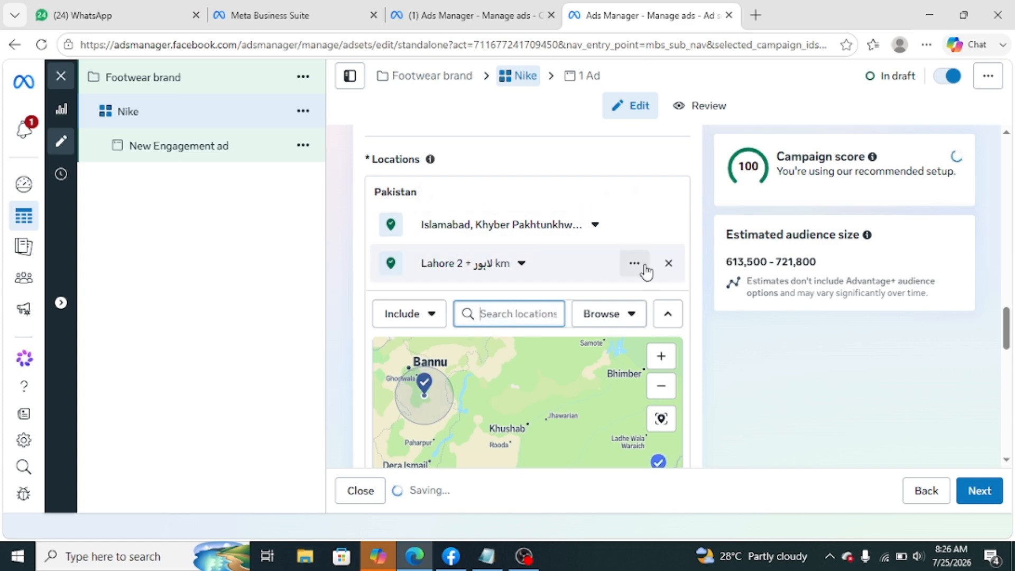
- Show the additional audience control options and open the minimum age for editing
scroll(646, 273, "down", 4)
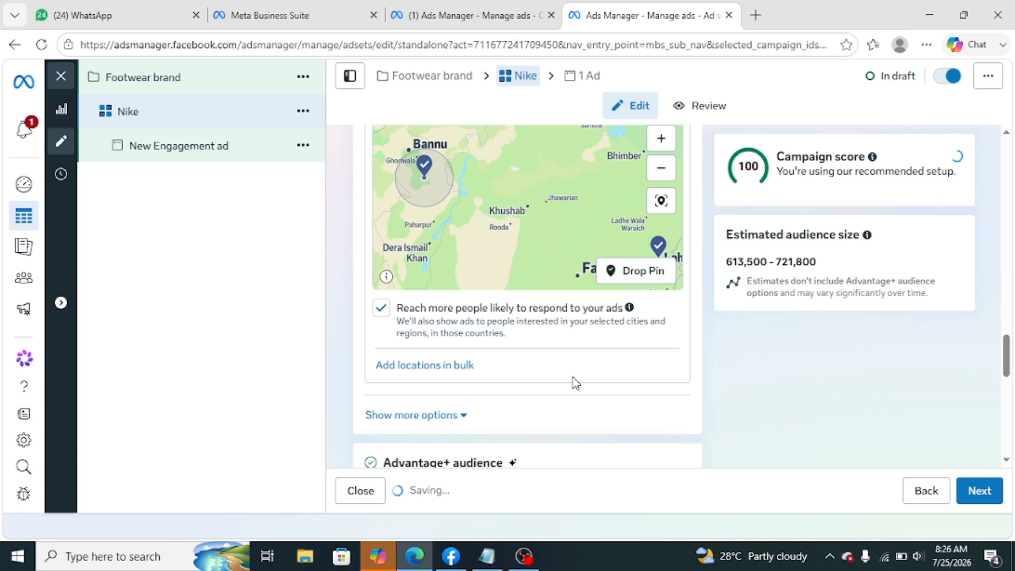
scroll(575, 381, "down", 3)
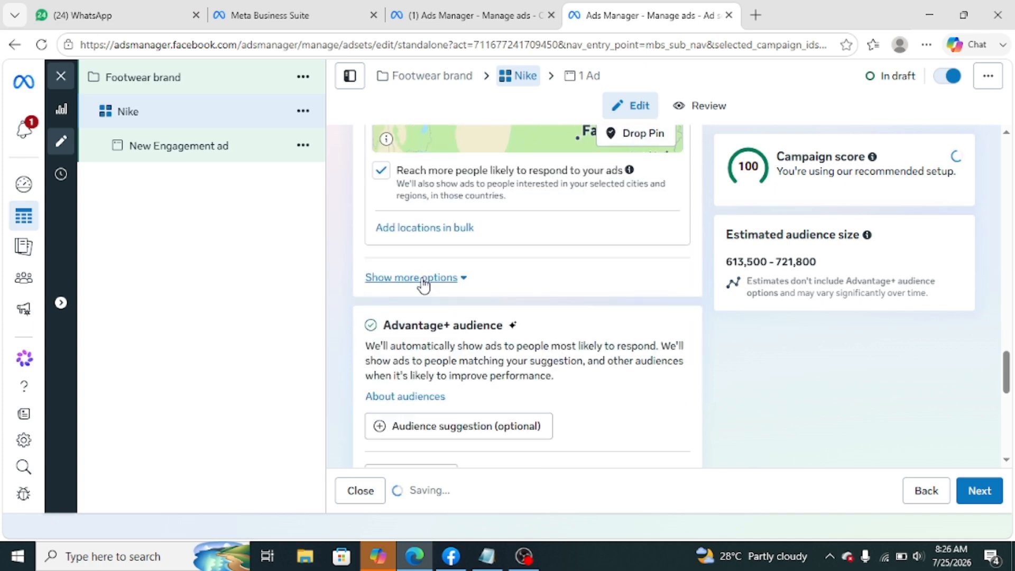
left_click(423, 284)
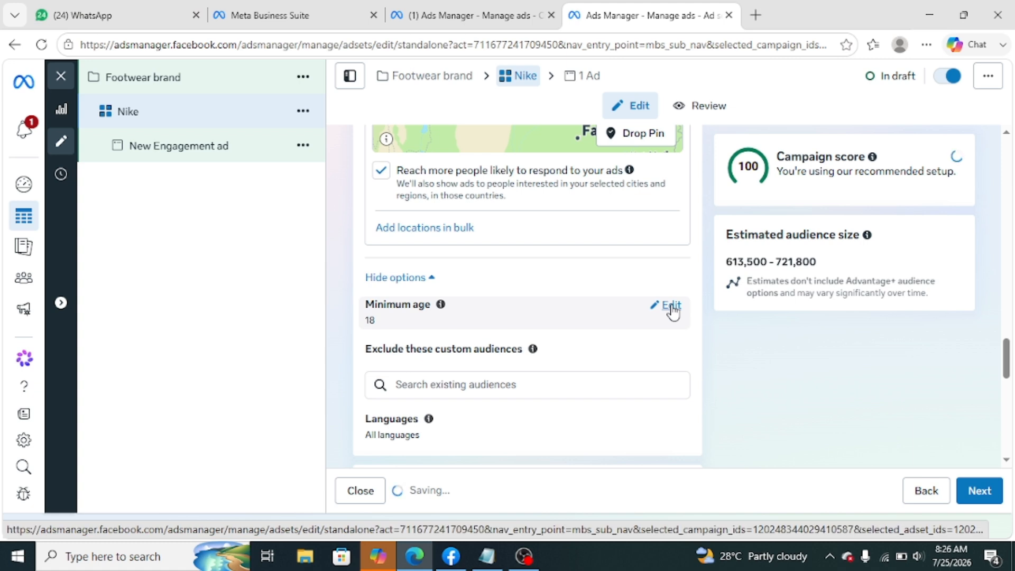
left_click(672, 306)
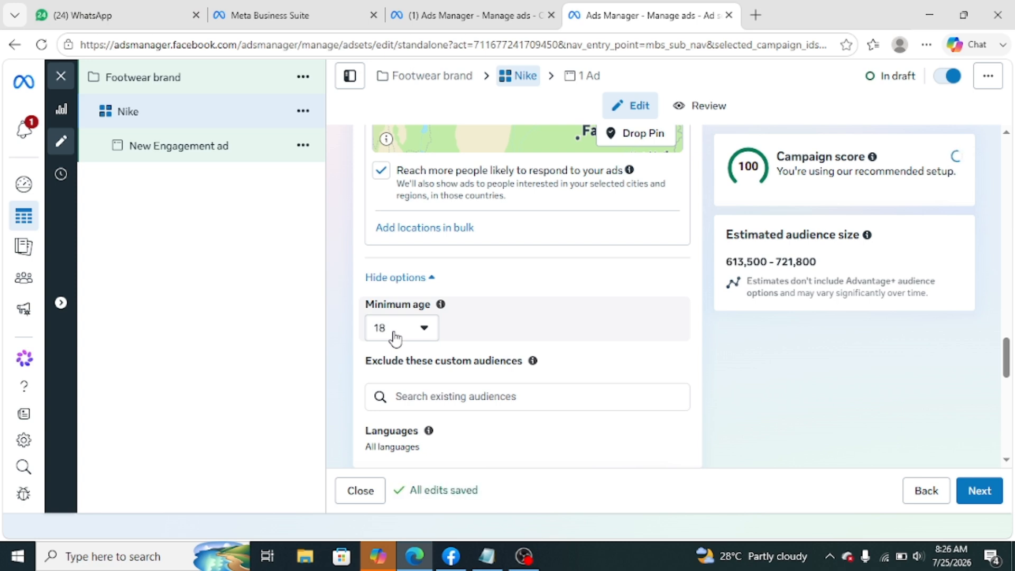
scroll(587, 336, "down", 2)
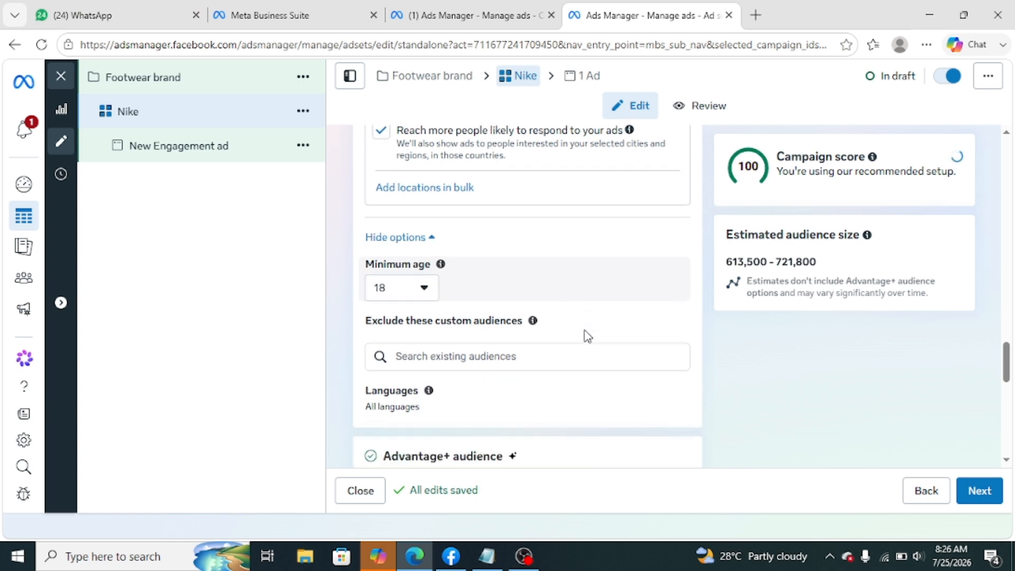
left_click(468, 297)
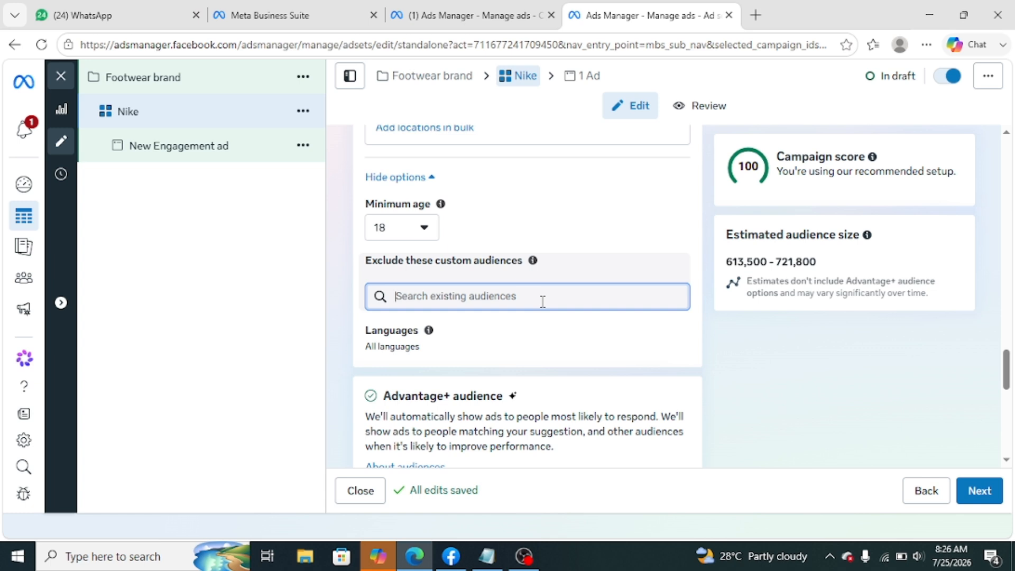
- Limit the audience languages to English (All) and Urdu
left_click(661, 338)
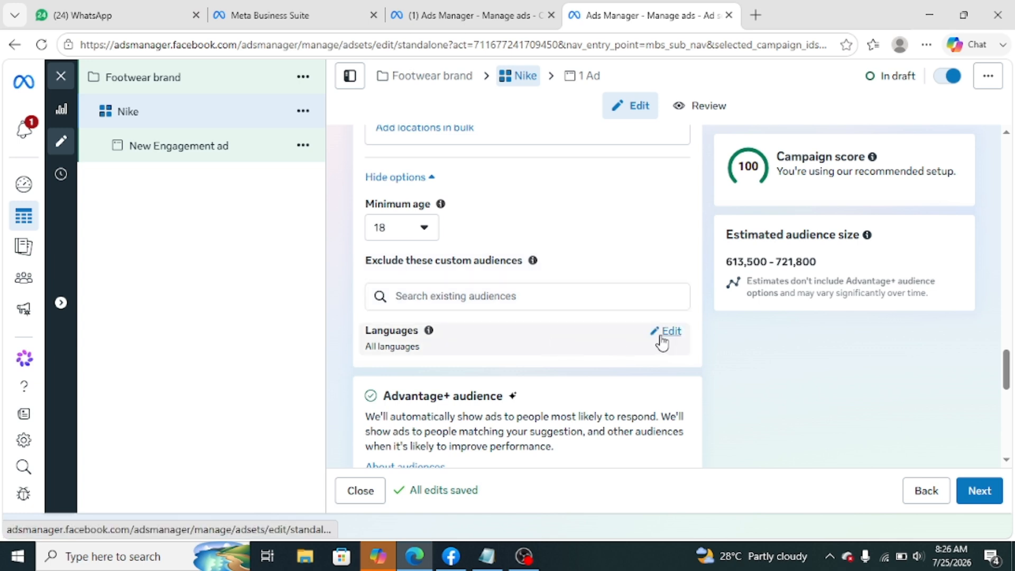
scroll(596, 317, "down", 2)
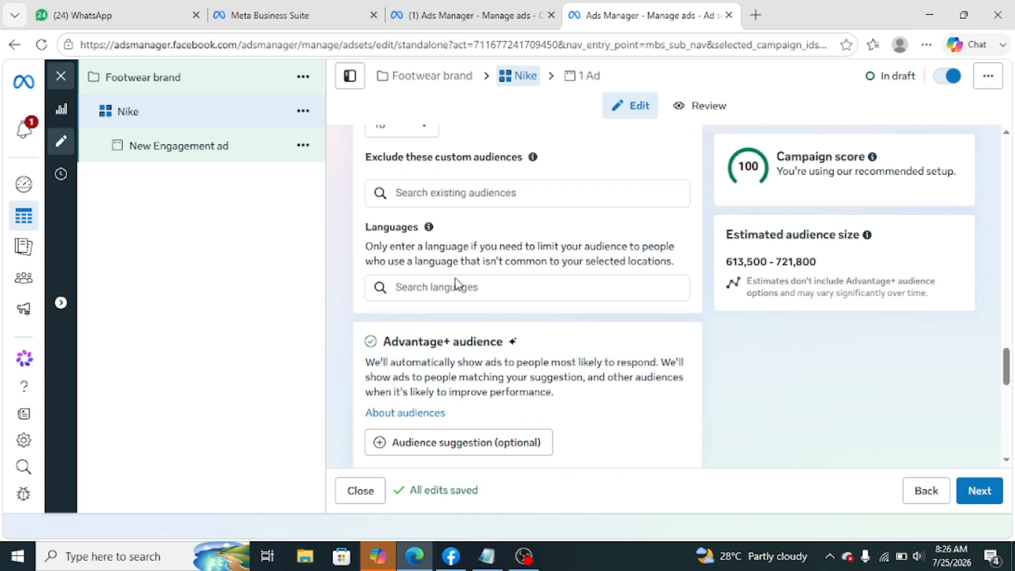
left_click(458, 287)
type("eng;l")
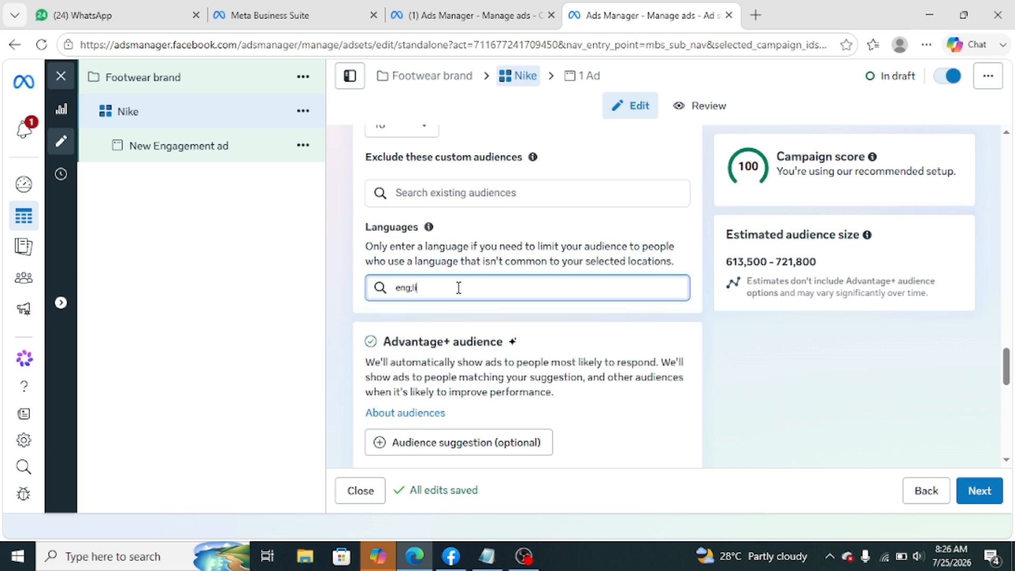
key("BackSpace")
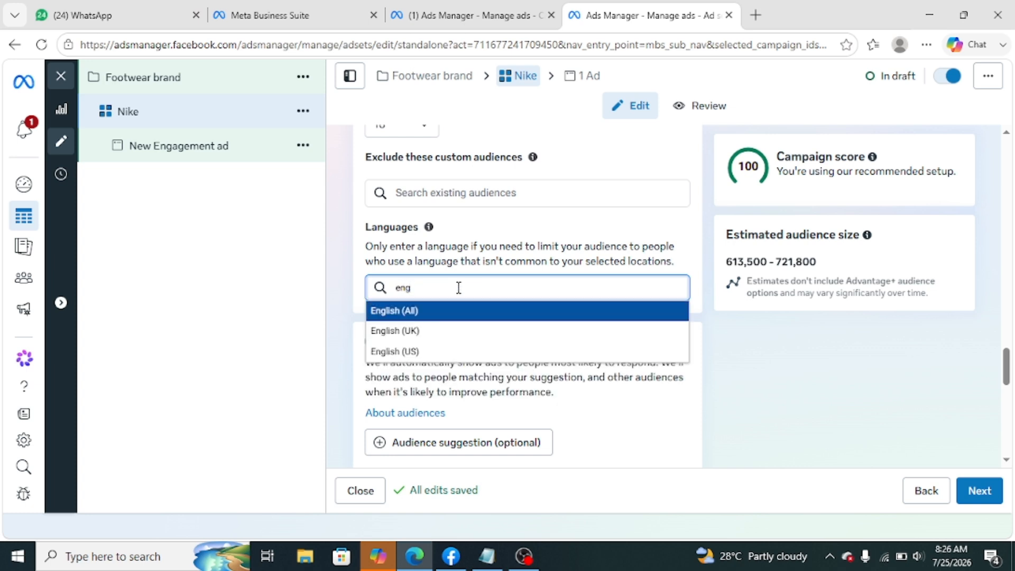
type("lish")
left_click(420, 312)
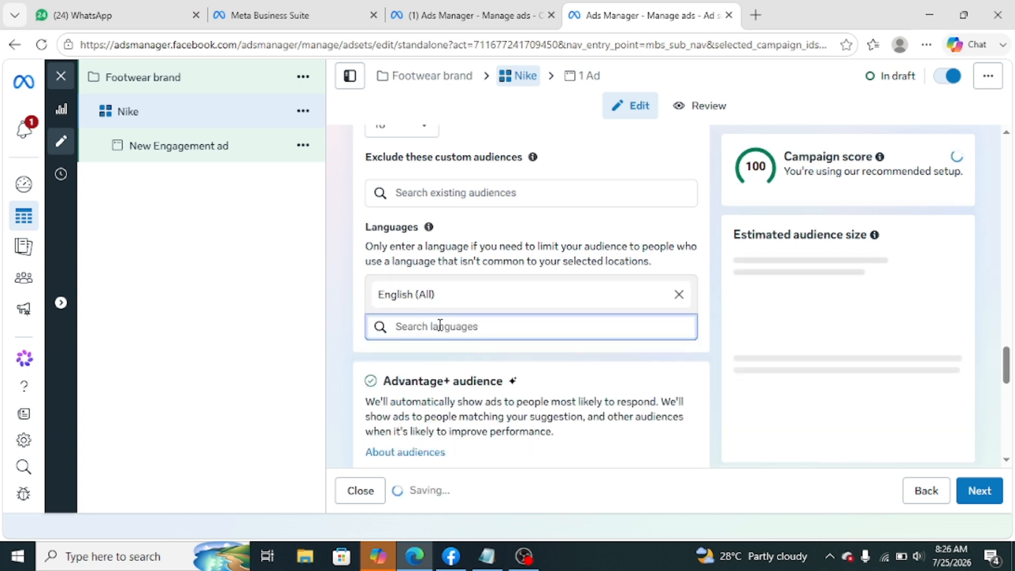
type("urdu")
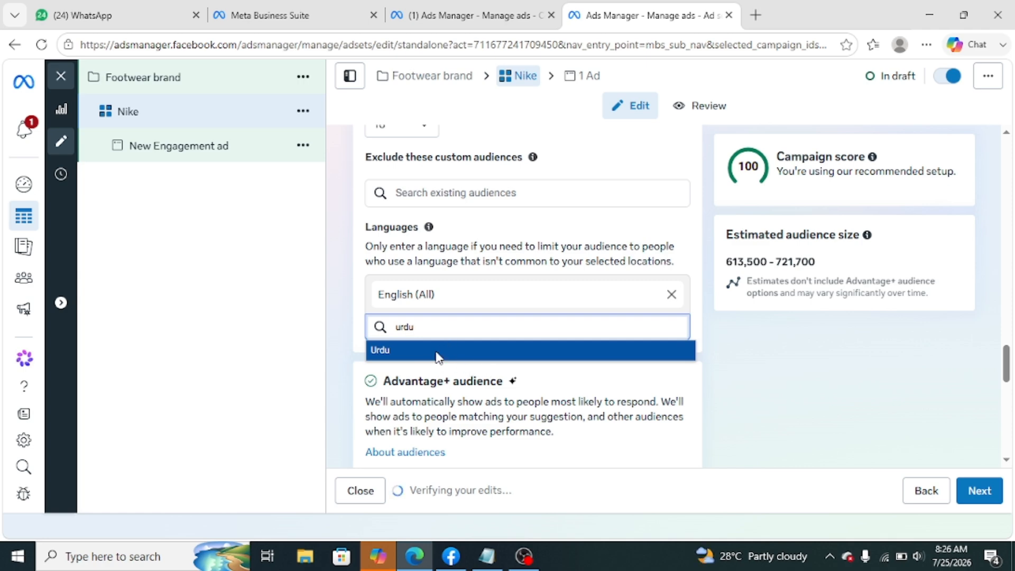
left_click(436, 354)
- Review the ad set's Advantage+ audience, ad transparency, placement and placement value rule settings
scroll(521, 394, "down", 3)
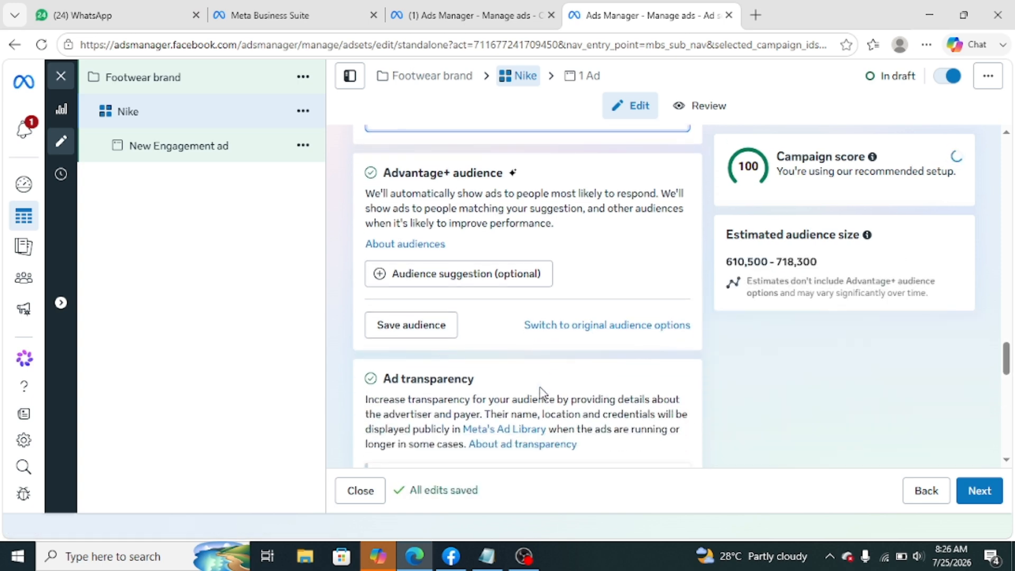
scroll(540, 392, "down", 6)
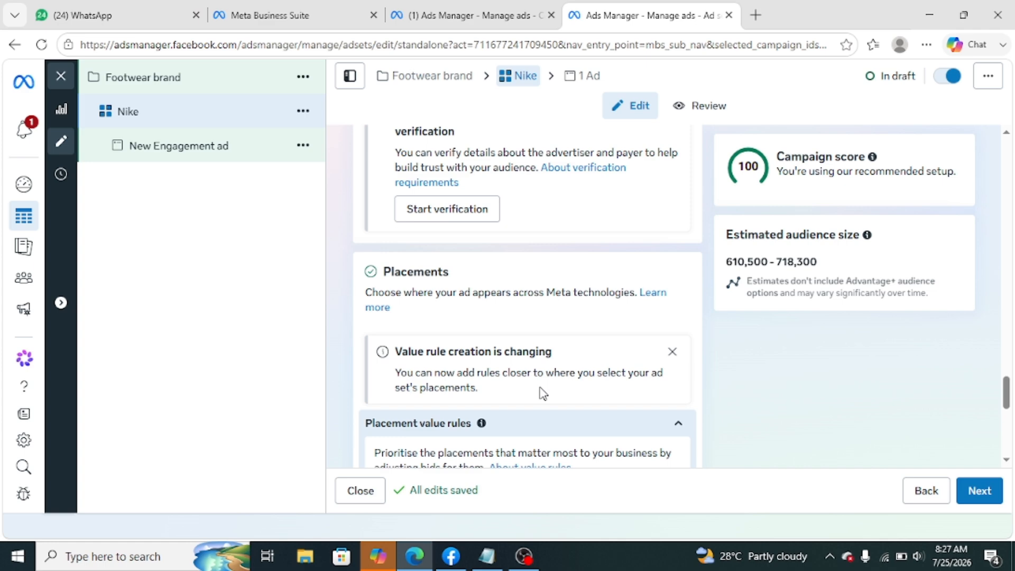
scroll(540, 390, "down", 3)
scroll(525, 327, "down", 4)
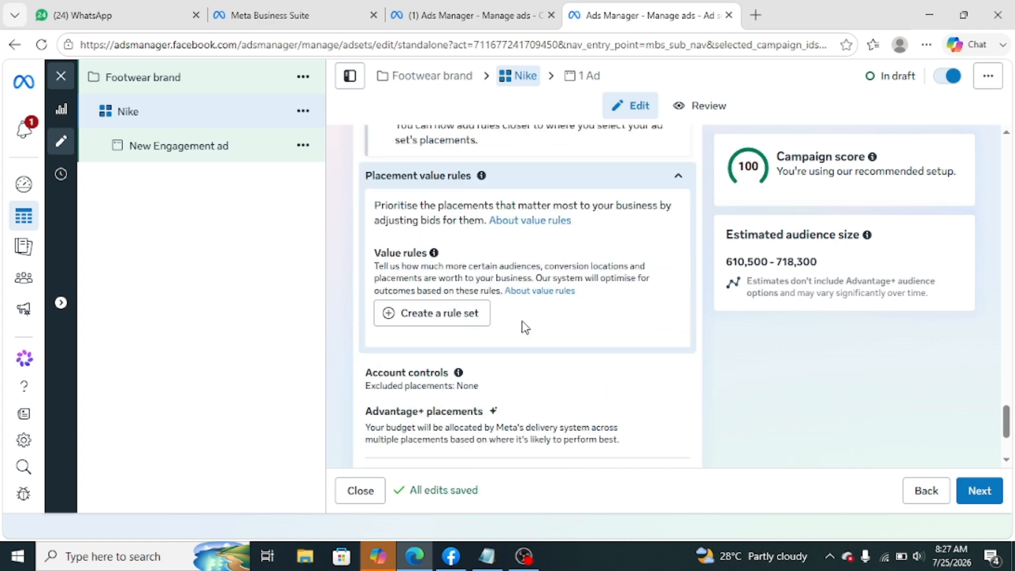
scroll(523, 328, "up", 1)
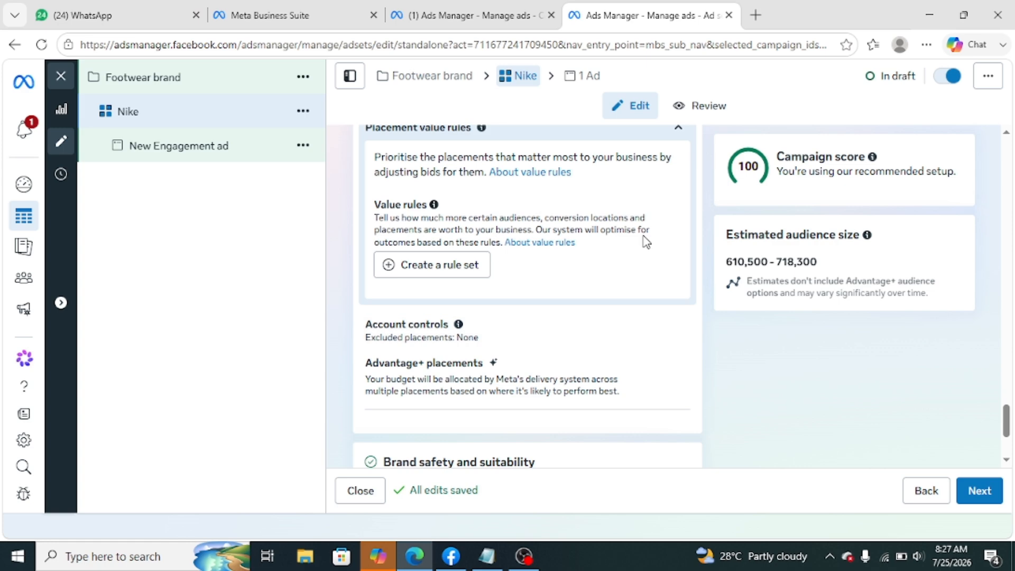
scroll(564, 315, "up", 3)
scroll(566, 316, "up", 3)
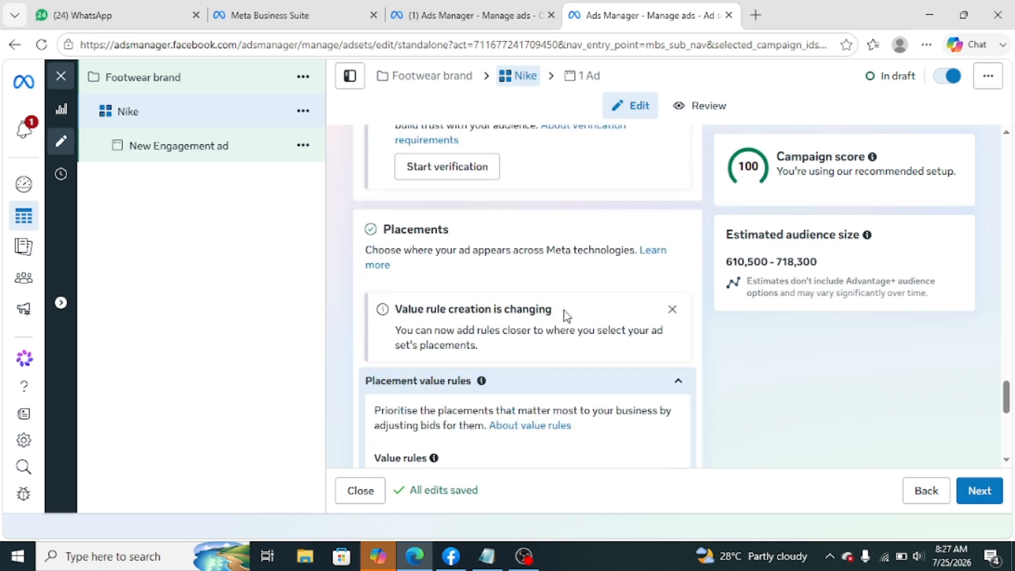
left_click(380, 264)
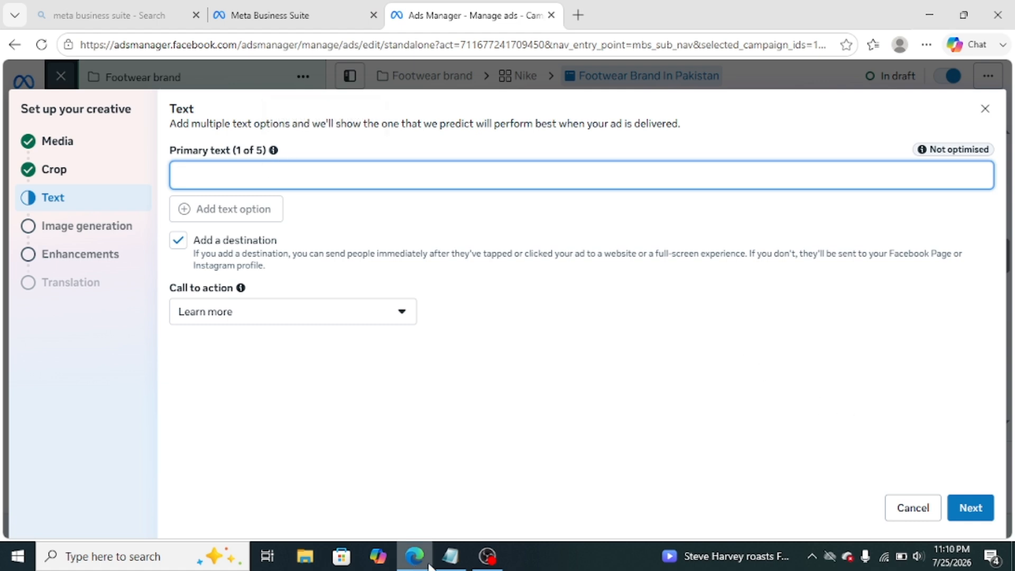
- Copy the ad copy in Notepad, from "New Sneakers Are Here!" to "Comment your favourite pair below!", into the ad's primary text
left_click(450, 556)
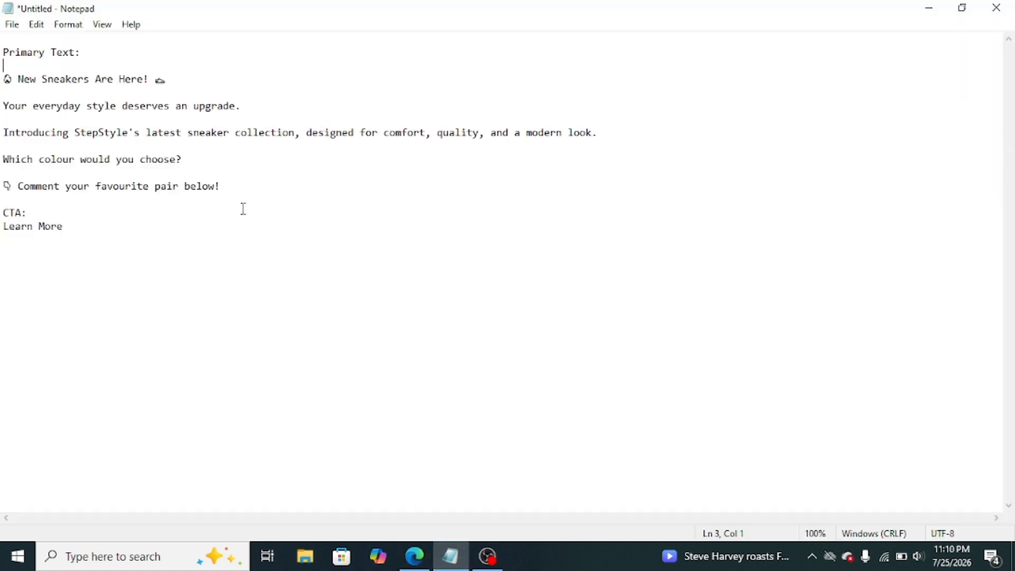
left_click_drag(238, 188, 4, 80)
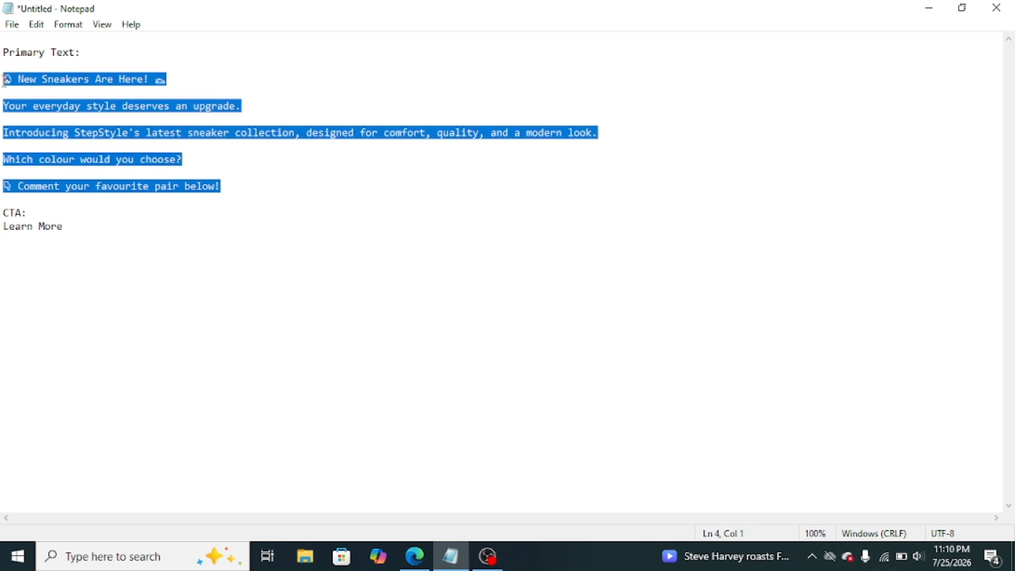
left_click(112, 213)
left_click(436, 560)
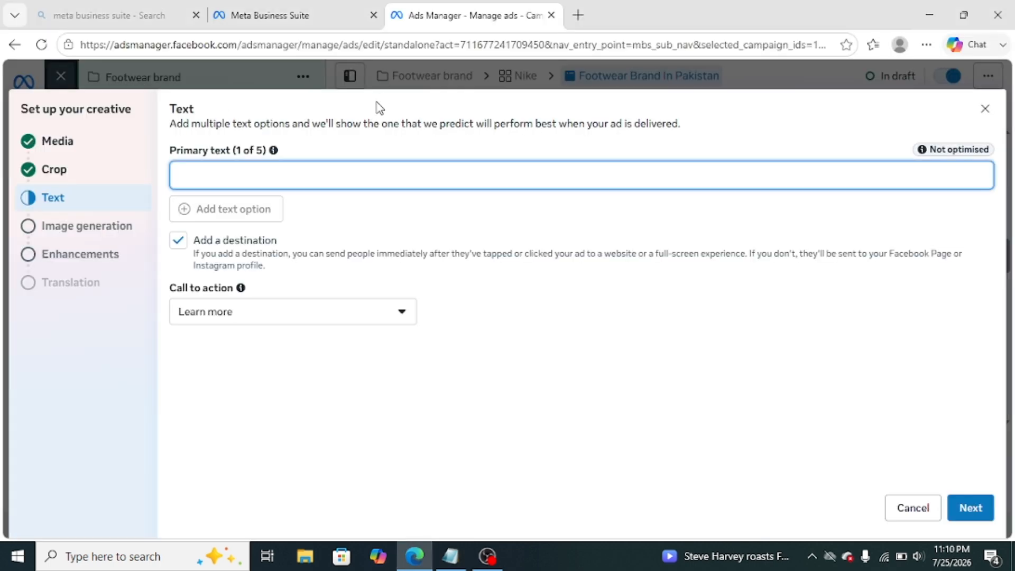
type("🆕 New Sneakers Are Here! 👟  Your everyday style deserves an upgrade.  Introducing StepStyle's latest sneaker collection, designed for comfort, quality, and a modern look.  Which colour would you choose?  👇 Comment your favourite pair below!")
- Read through the whole primary text, from the headline line to the closing comment prompt
scroll(314, 200, "up", 1)
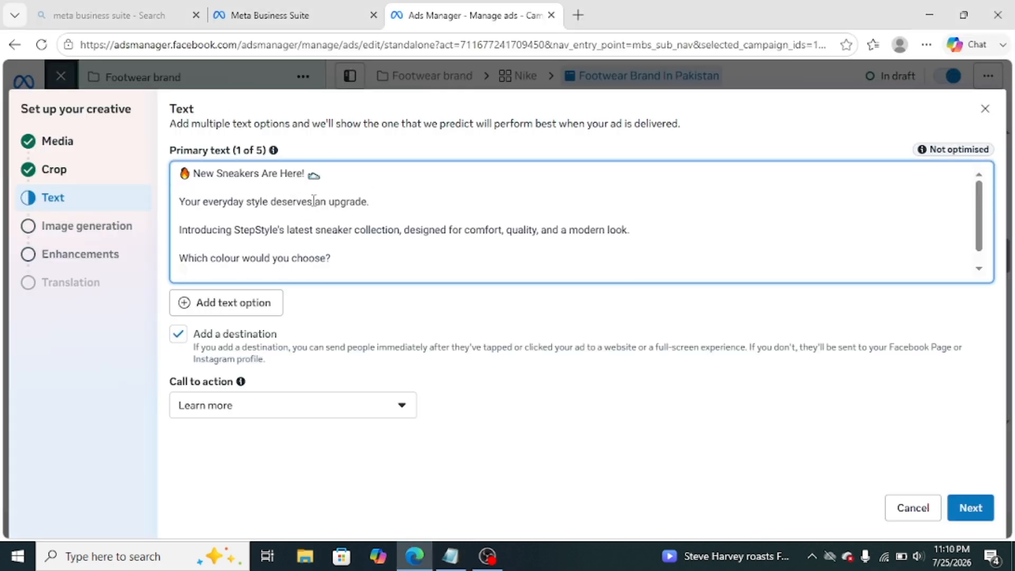
scroll(334, 222, "down", 1)
scroll(335, 222, "up", 1)
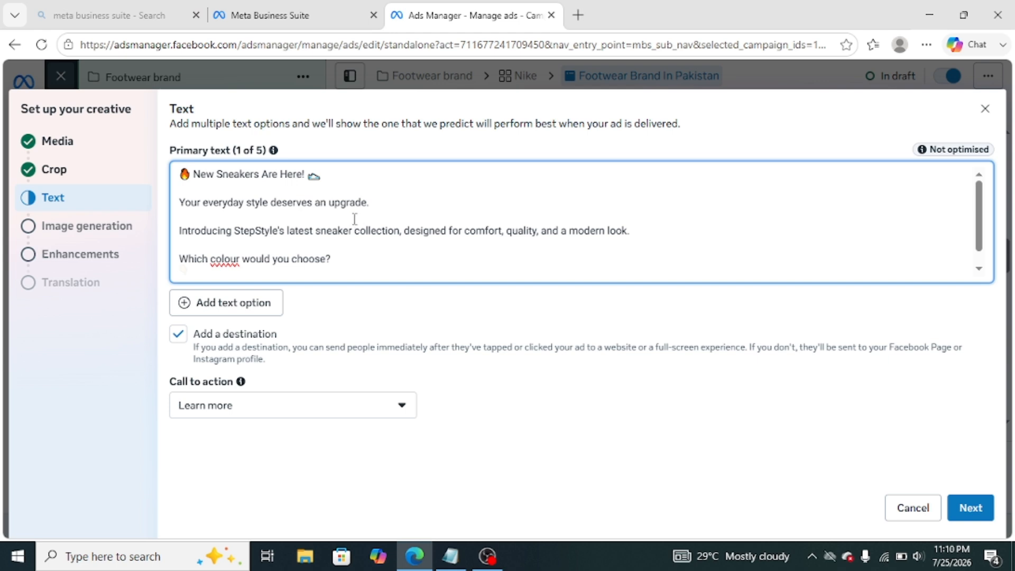
scroll(356, 220, "down", 1)
scroll(354, 220, "up", 1)
scroll(355, 220, "down", 1)
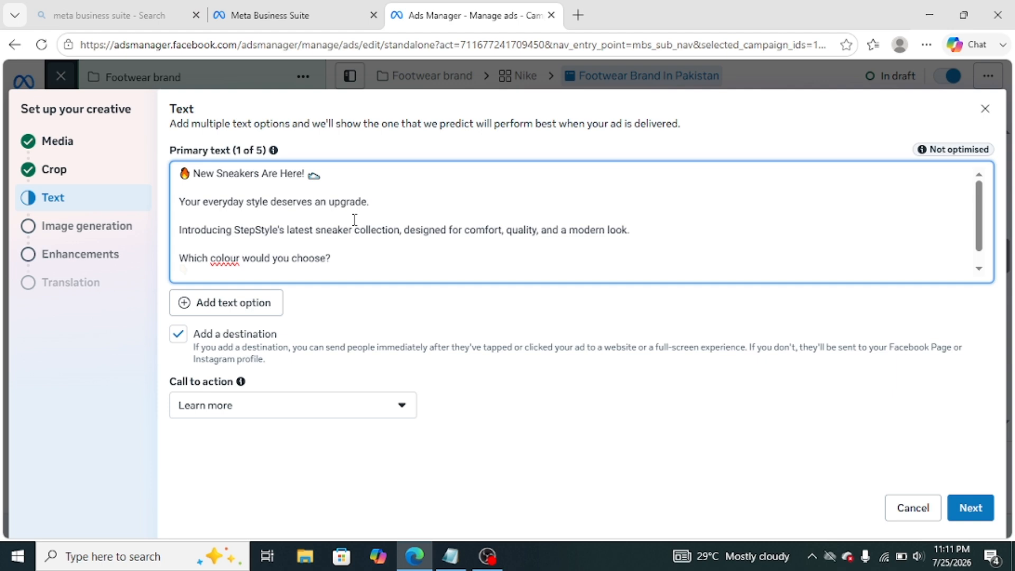
scroll(354, 220, "down", 1)
scroll(354, 220, "up", 1)
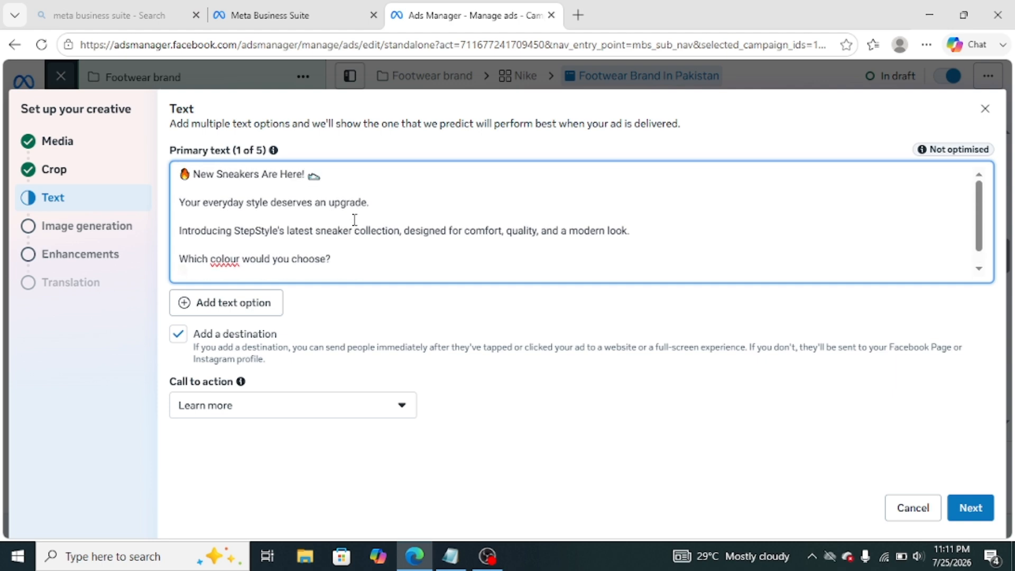
left_click_drag(178, 176, 280, 210)
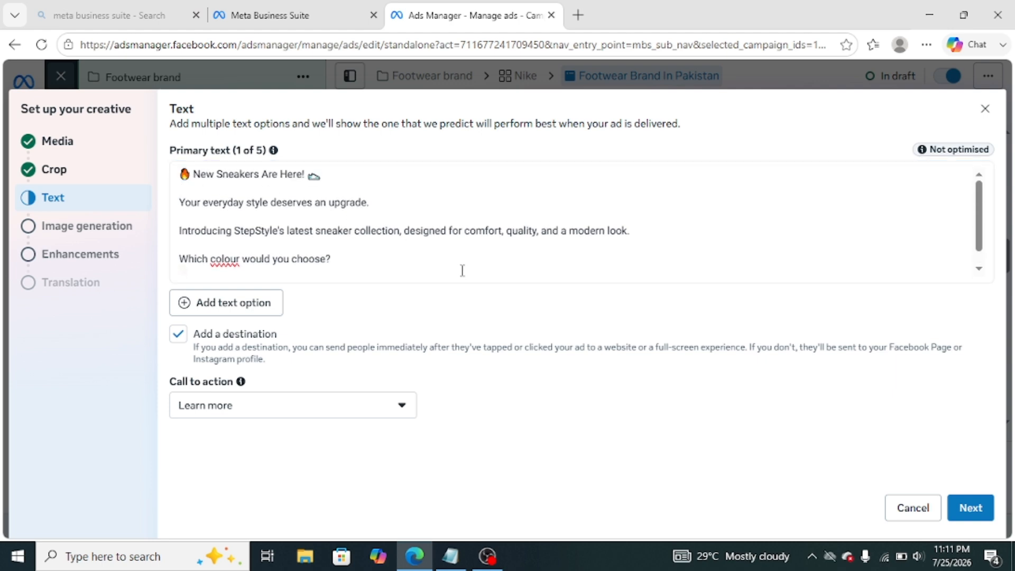
scroll(417, 270, "down", 1)
left_click_drag(417, 270, 115, 82)
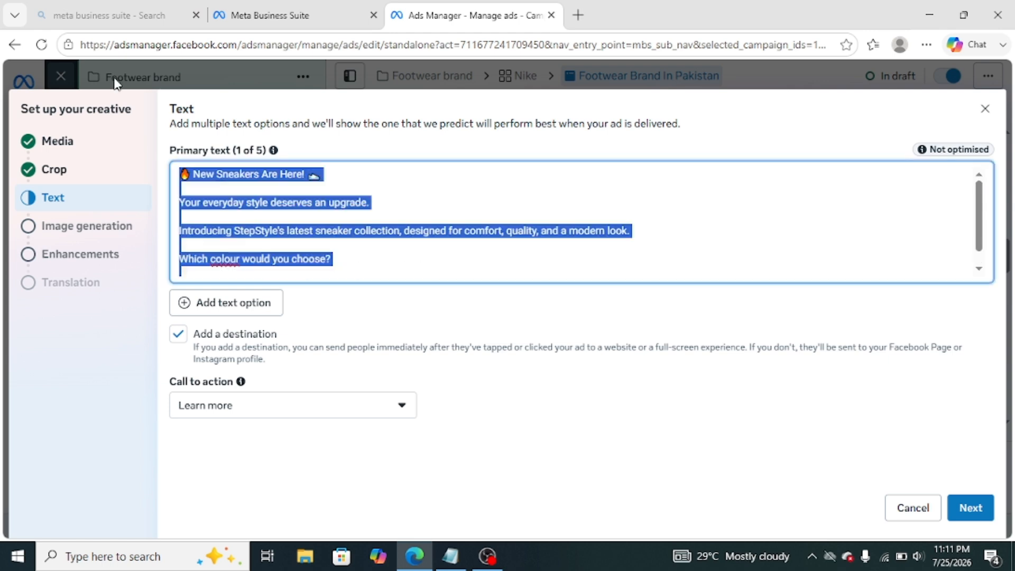
left_click(392, 249)
scroll(391, 259, "down", 1)
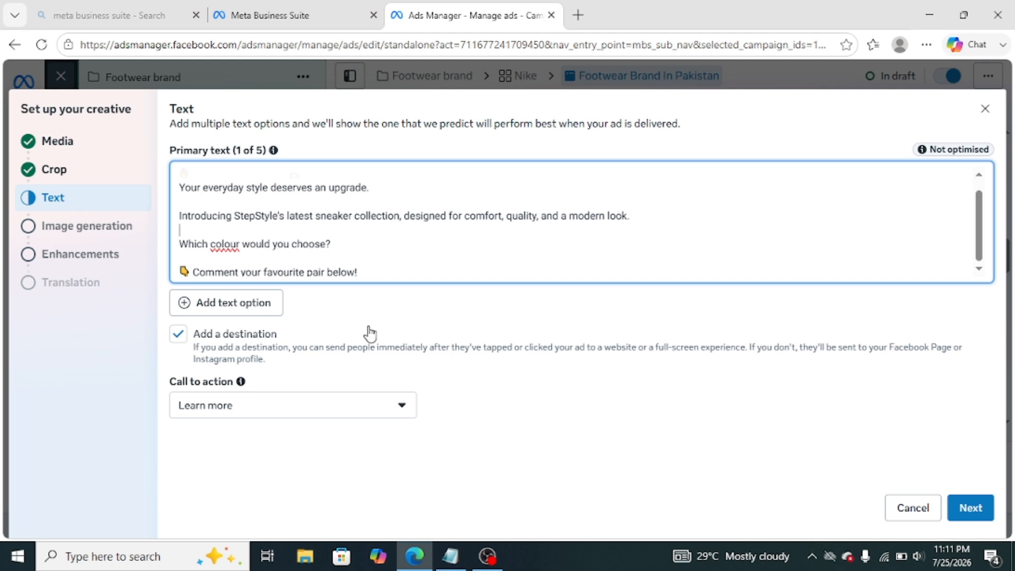
- Choose Learn more as the ad's call to action and continue to image generation
left_click(234, 418)
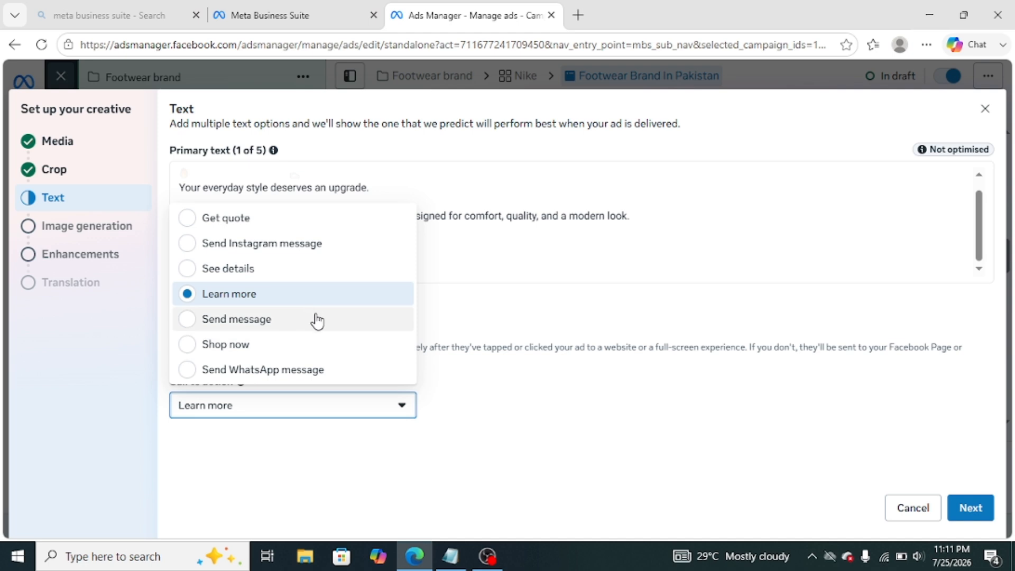
left_click(228, 300)
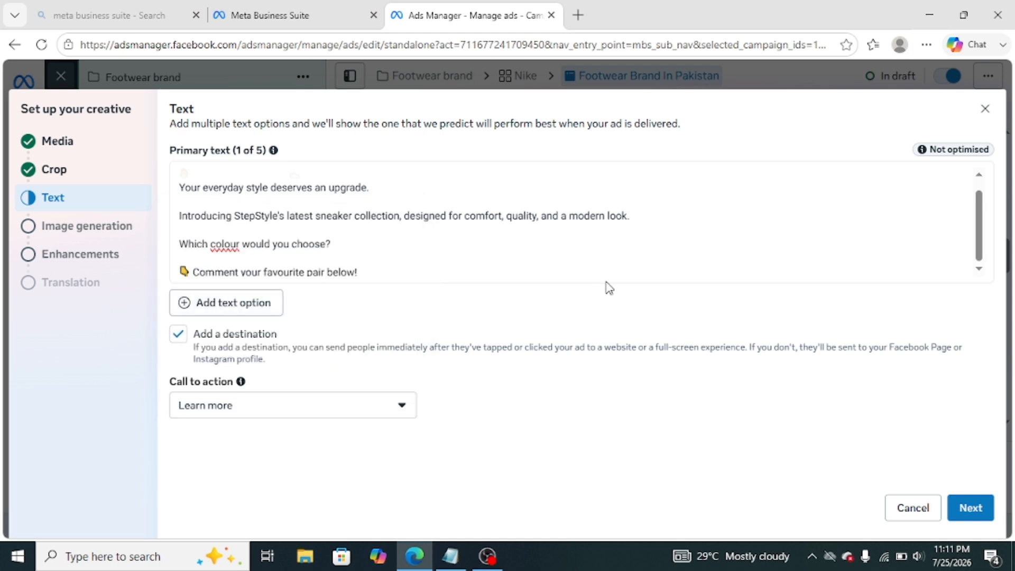
left_click(970, 509)
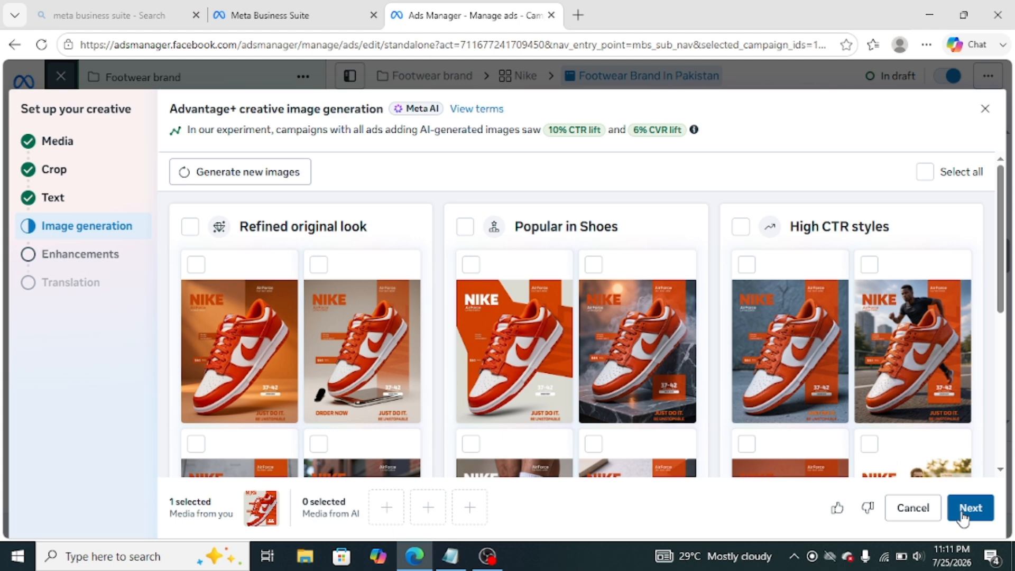
- Finish the creative setup without selecting any AI-generated images or turning on the creative enhancements for review
left_click(963, 517)
left_click(964, 510)
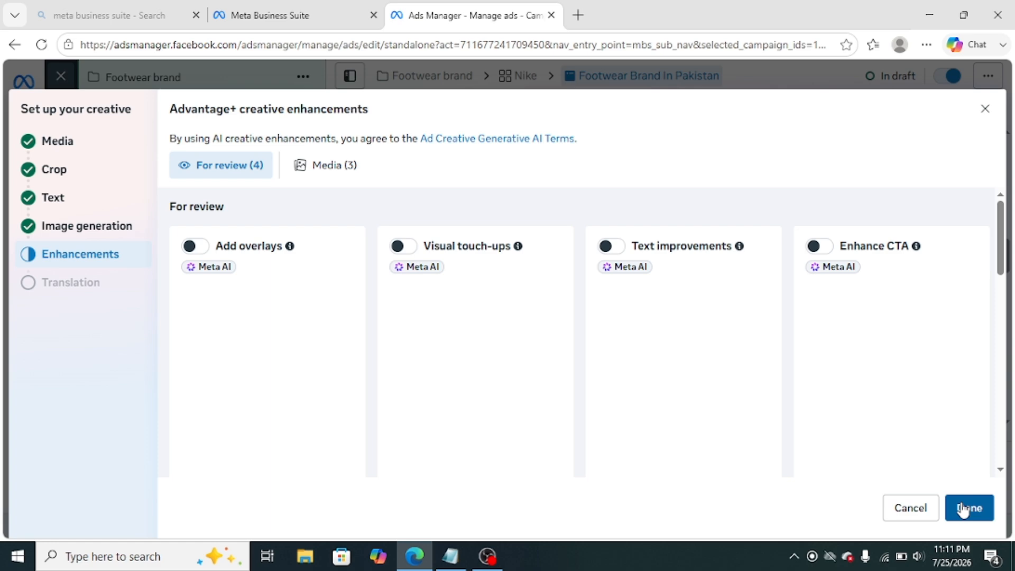
left_click(964, 509)
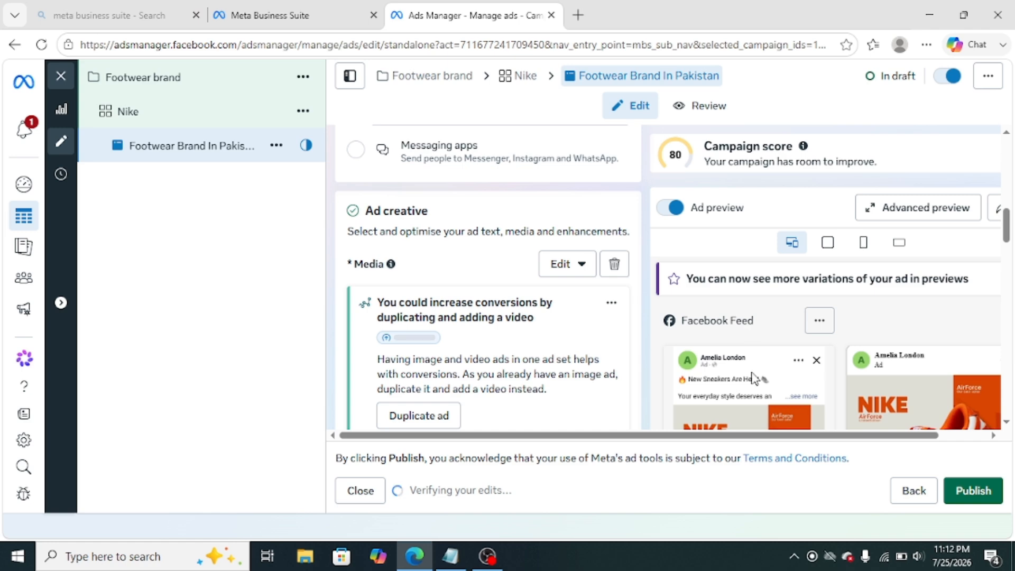
- Examine the ad previews for Facebook Feed, Instagram Feed and Instagram Stories, including the image, text and call to action
scroll(751, 372, "down", 3)
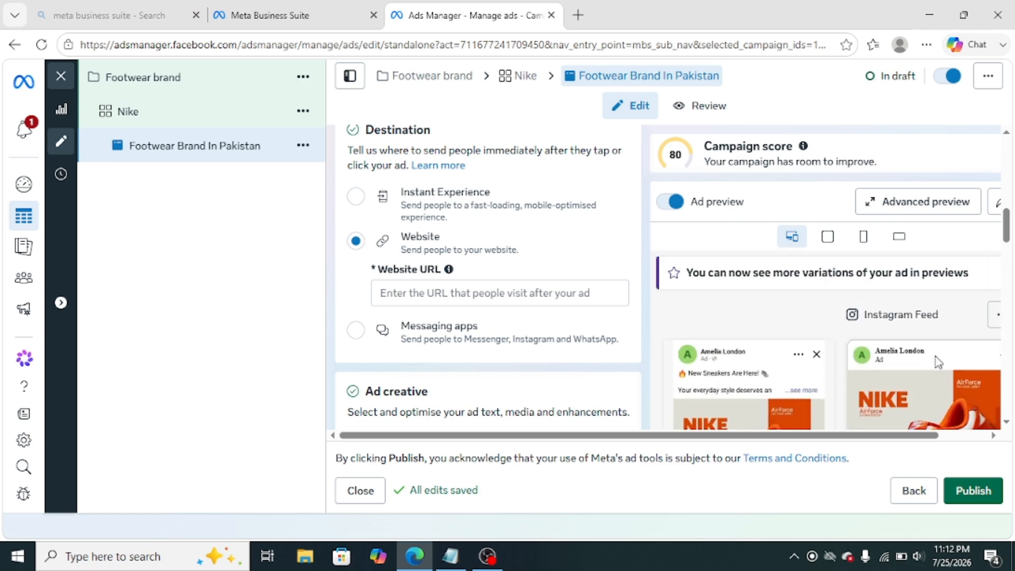
scroll(939, 363, "down", 3)
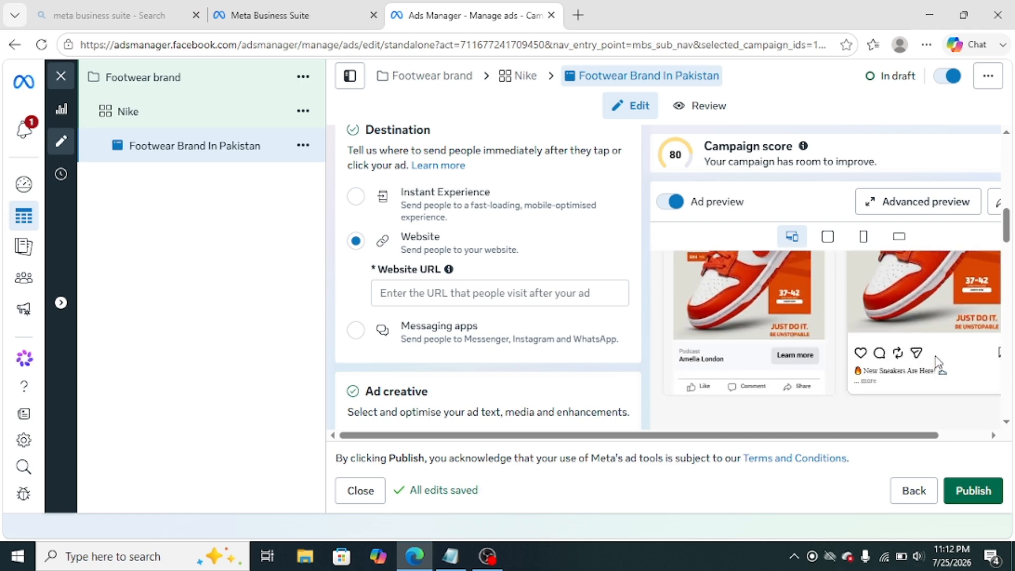
scroll(952, 349, "up", 3)
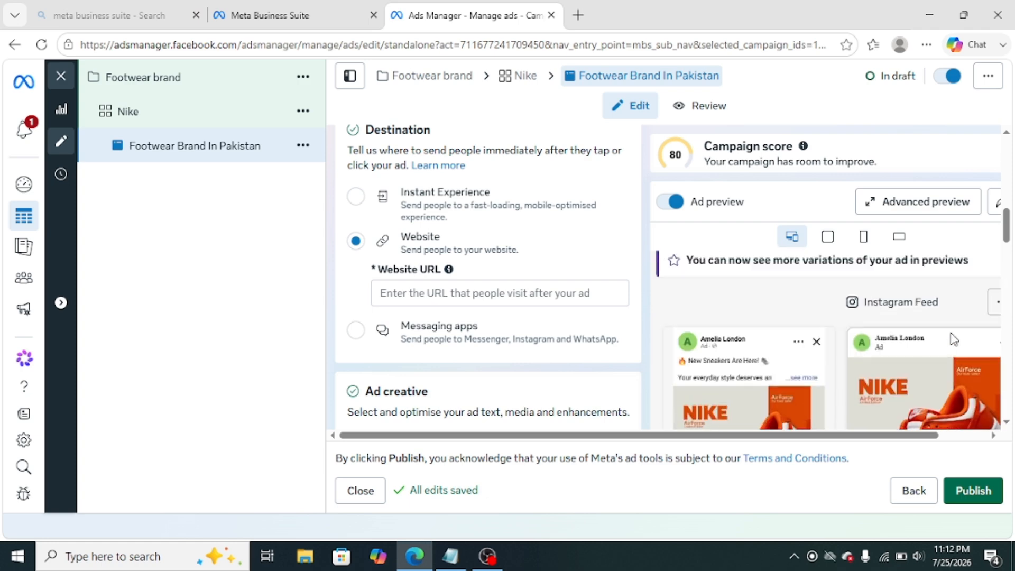
scroll(948, 388, "down", 2)
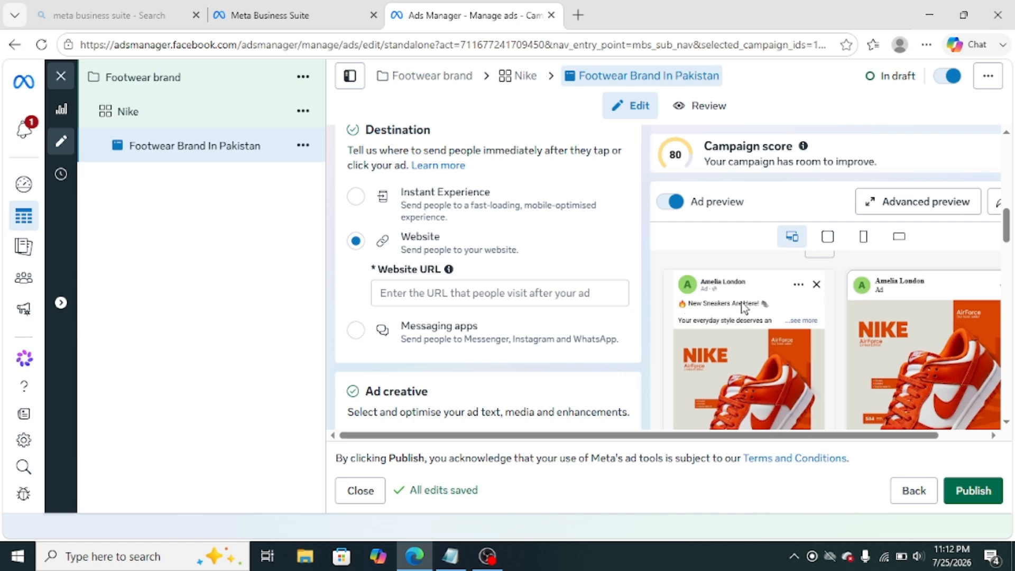
scroll(747, 329, "down", 3)
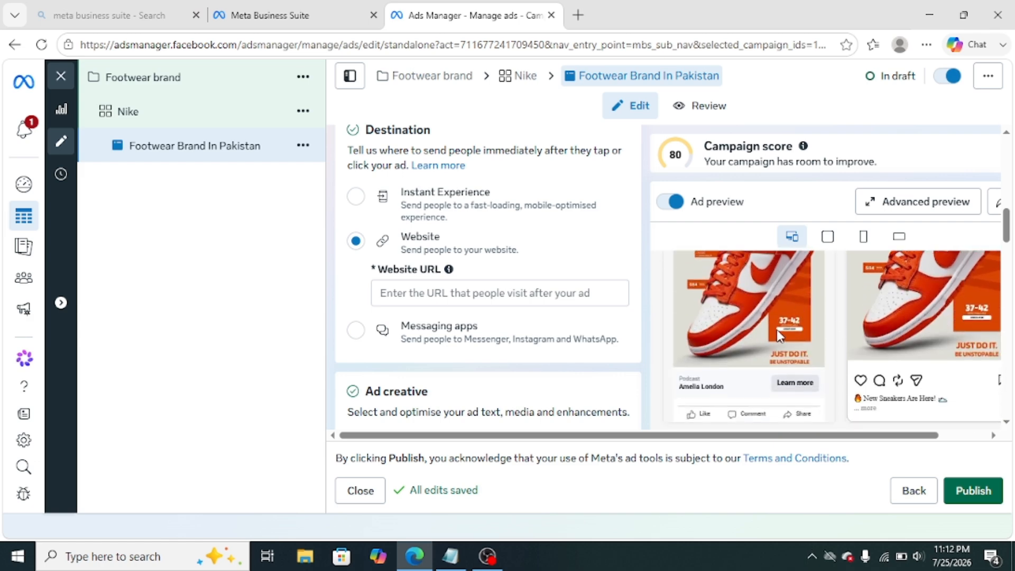
scroll(776, 325, "up", 3)
scroll(918, 378, "down", 3)
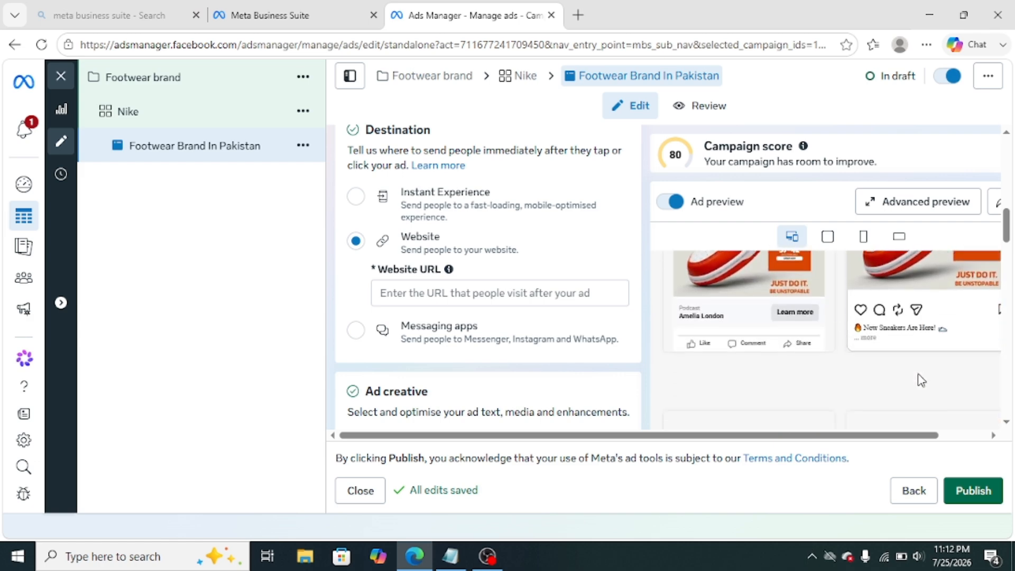
scroll(884, 370, "down", 3)
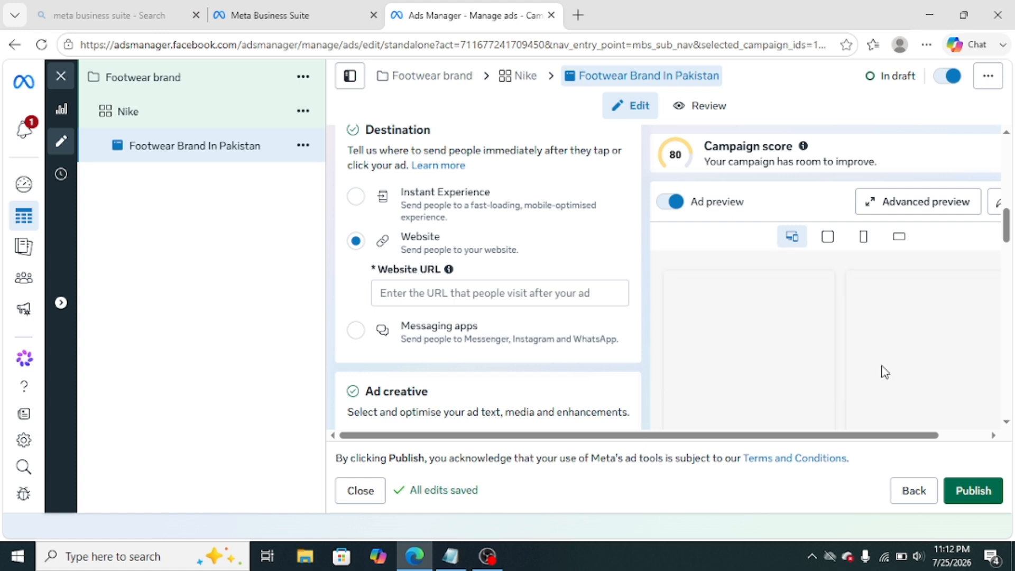
scroll(764, 337, "down", 3)
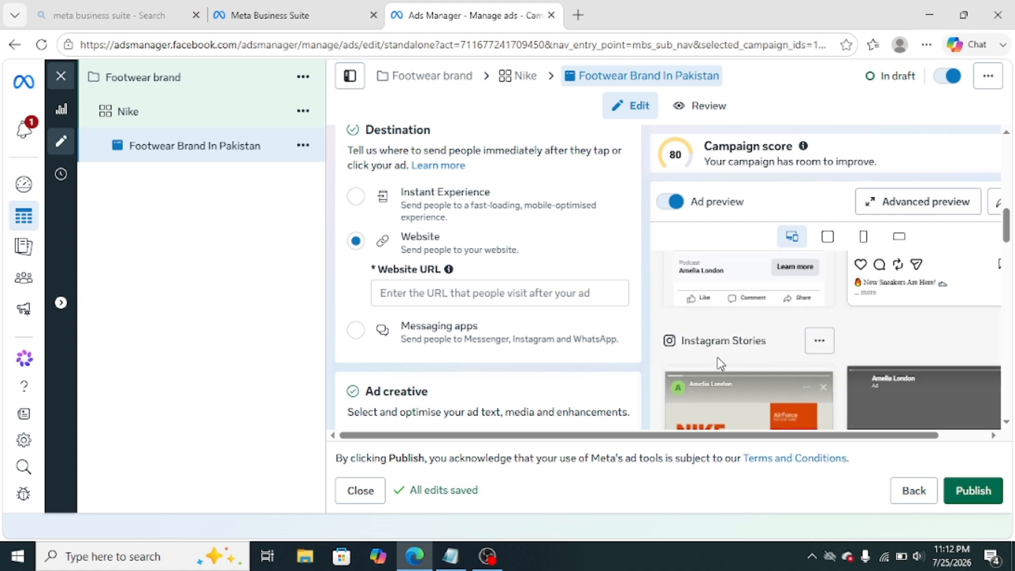
scroll(759, 353, "down", 3)
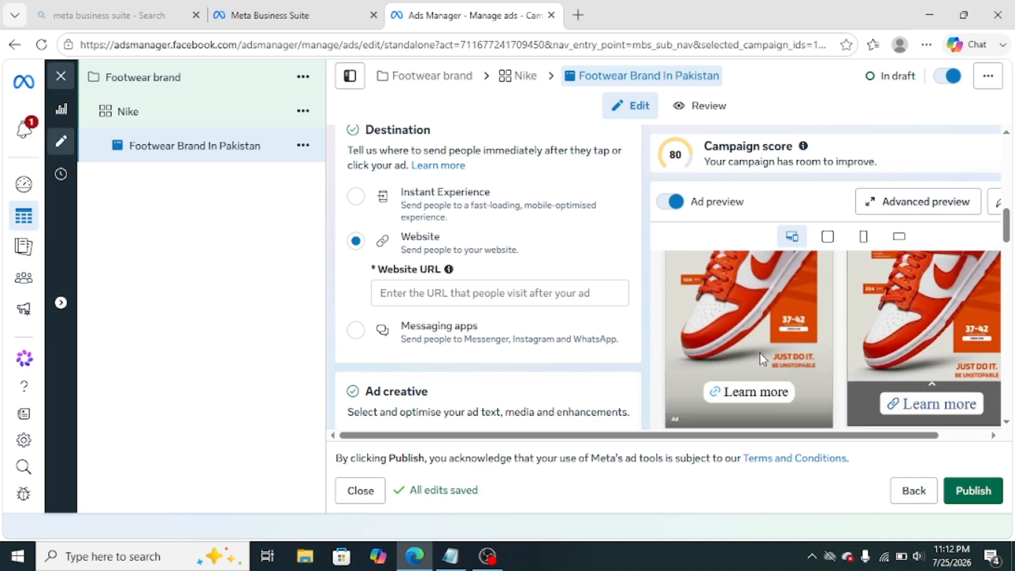
scroll(879, 342, "up", 5)
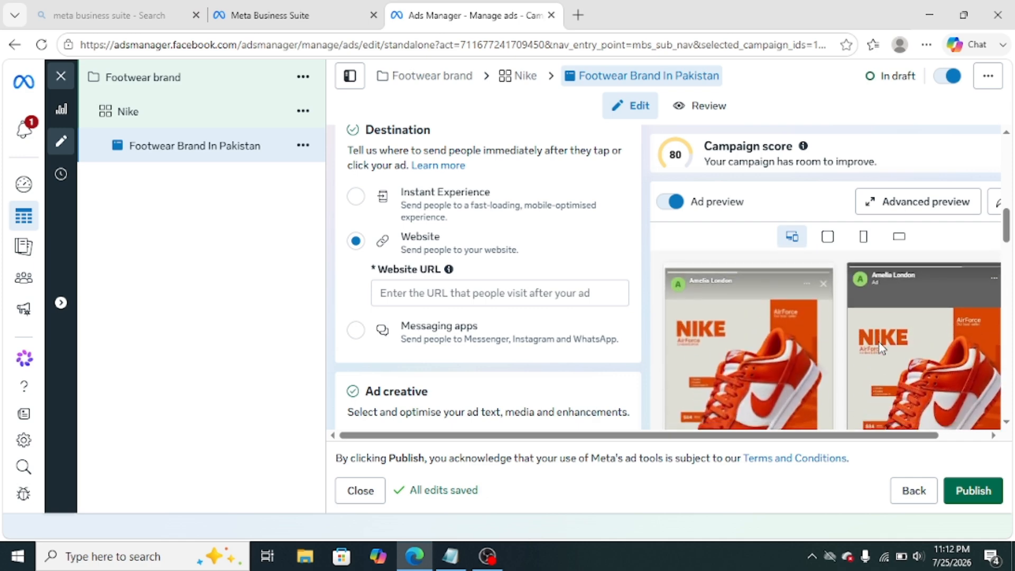
scroll(878, 342, "down", 5)
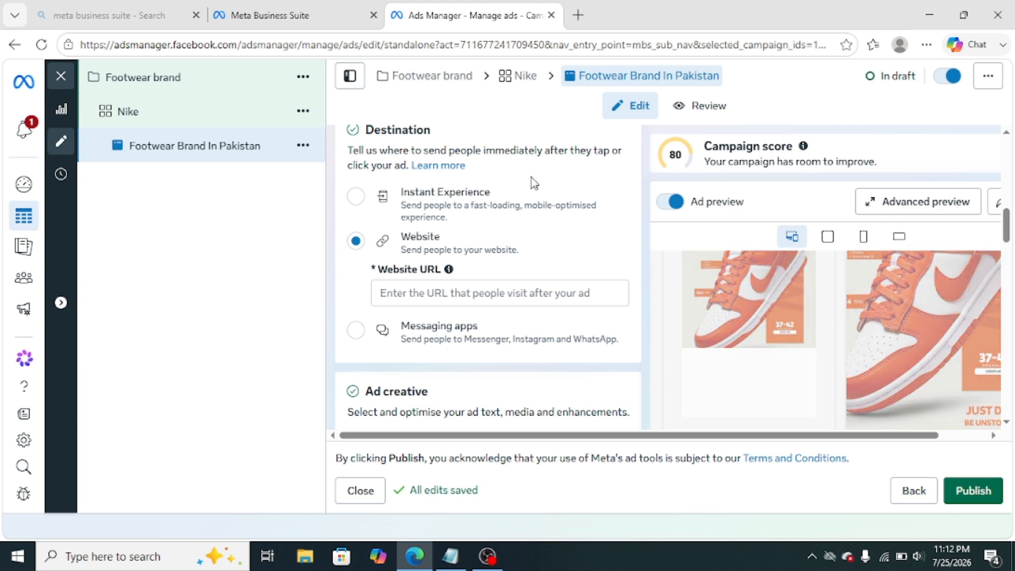
- Review the ad's identity profiles, multi-advertiser setting and destination options
scroll(523, 246, "up", 5)
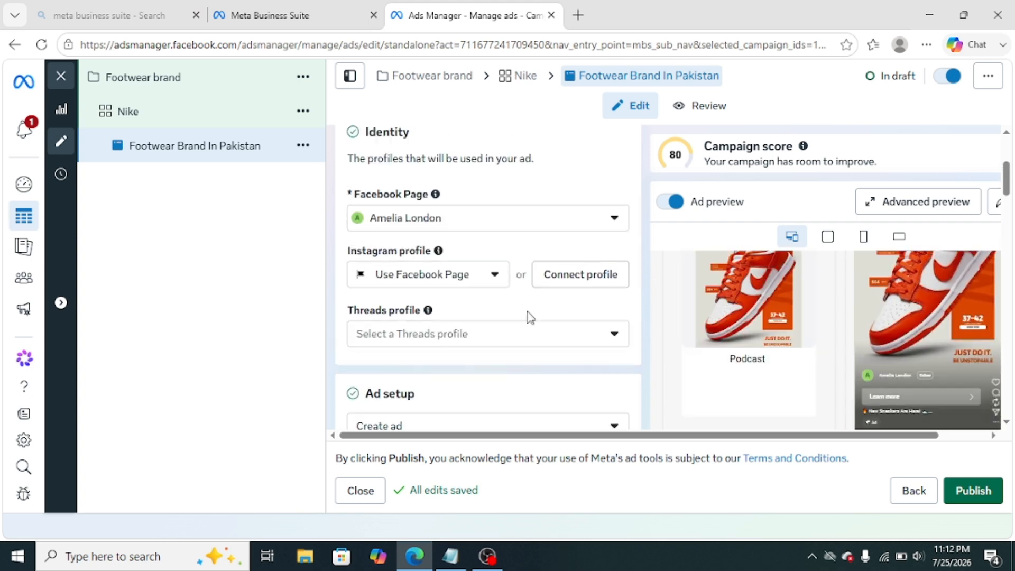
scroll(528, 317, "down", 4)
scroll(525, 353, "down", 1)
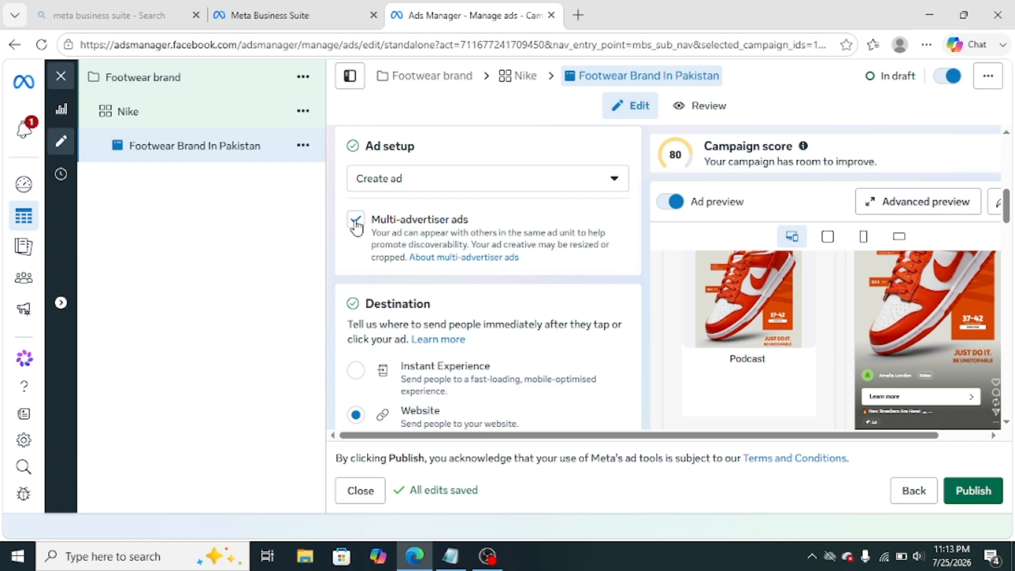
scroll(529, 320, "down", 3)
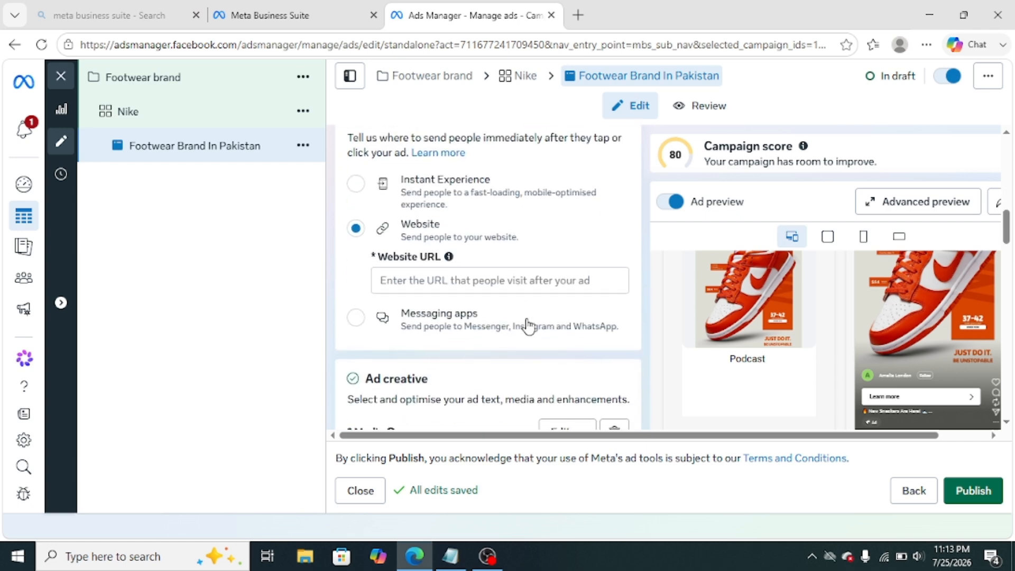
- Review the ad creative's media placements, primary text, call to action, enhancements and creative testing option
scroll(527, 325, "down", 3)
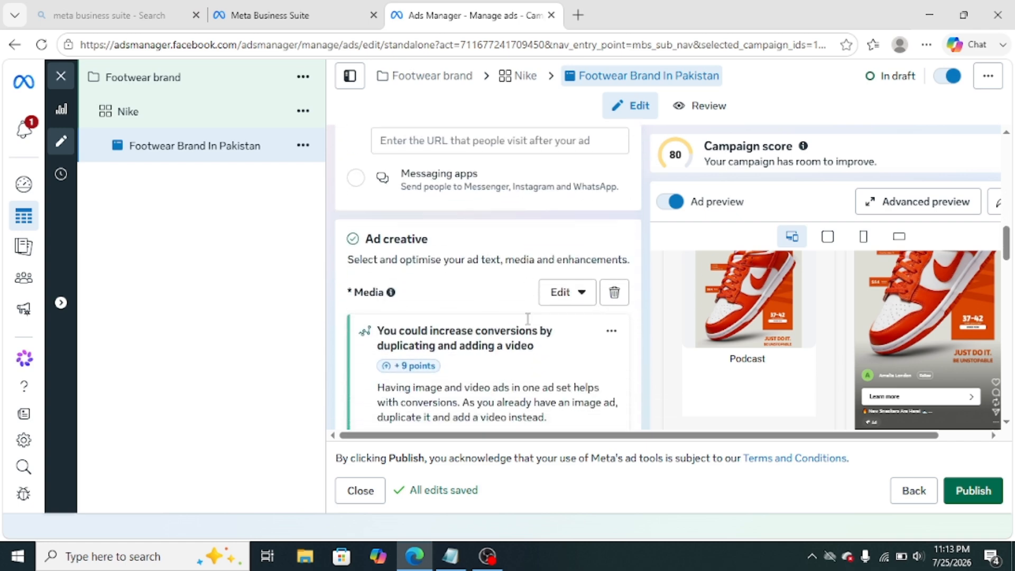
scroll(527, 320, "down", 5)
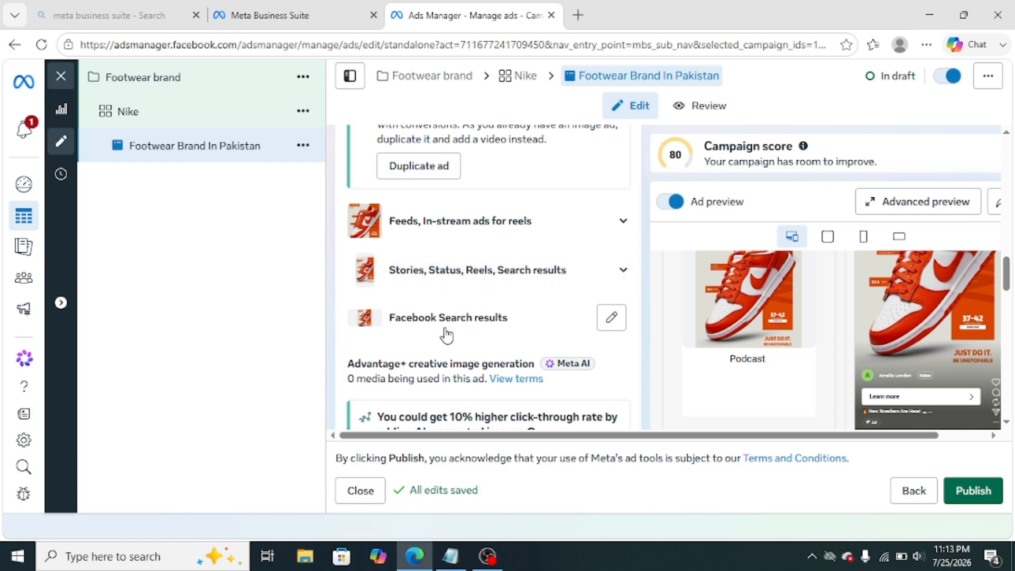
scroll(447, 334, "down", 7)
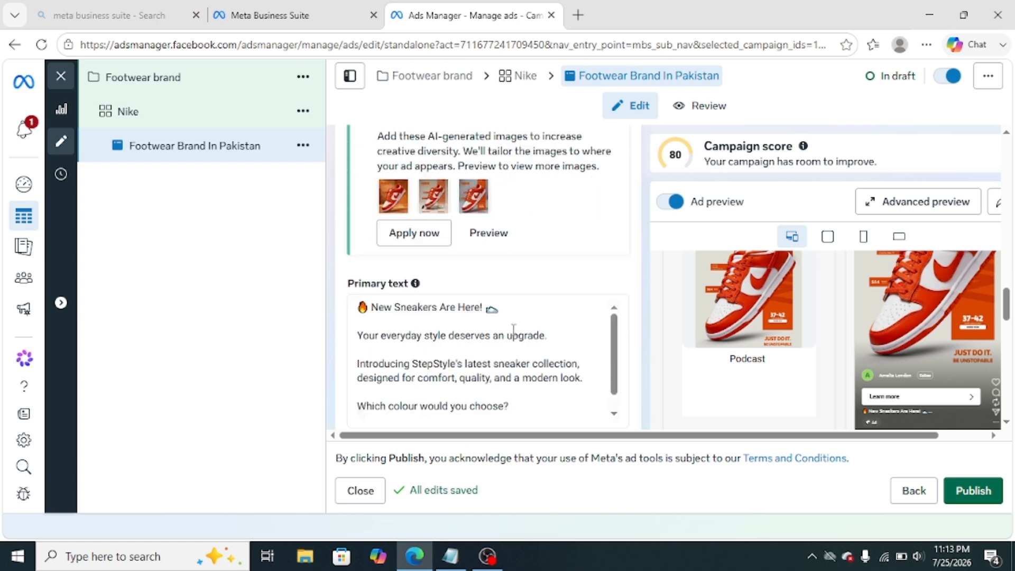
scroll(513, 328, "down", 1)
scroll(574, 235, "down", 4)
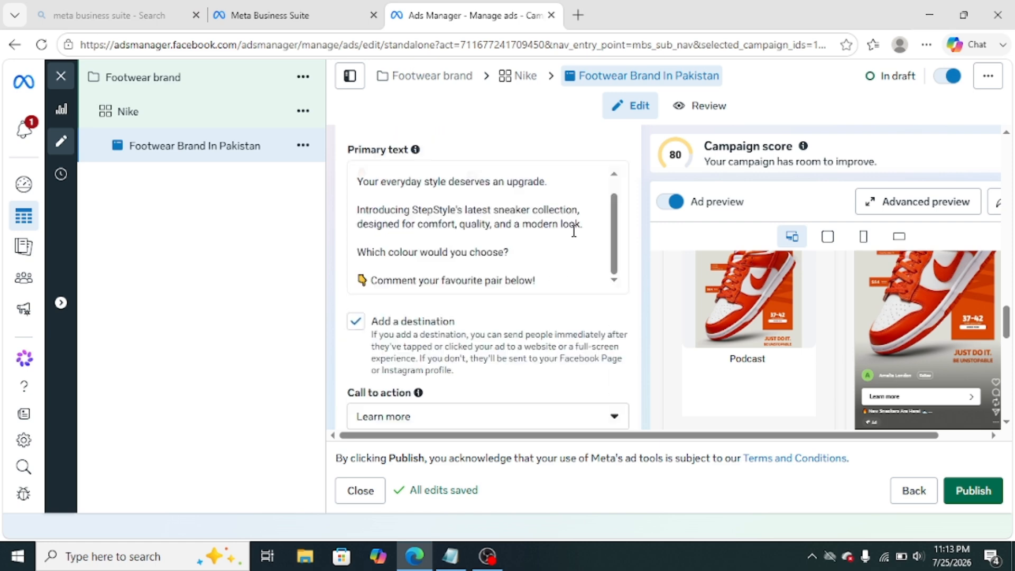
scroll(576, 237, "down", 7)
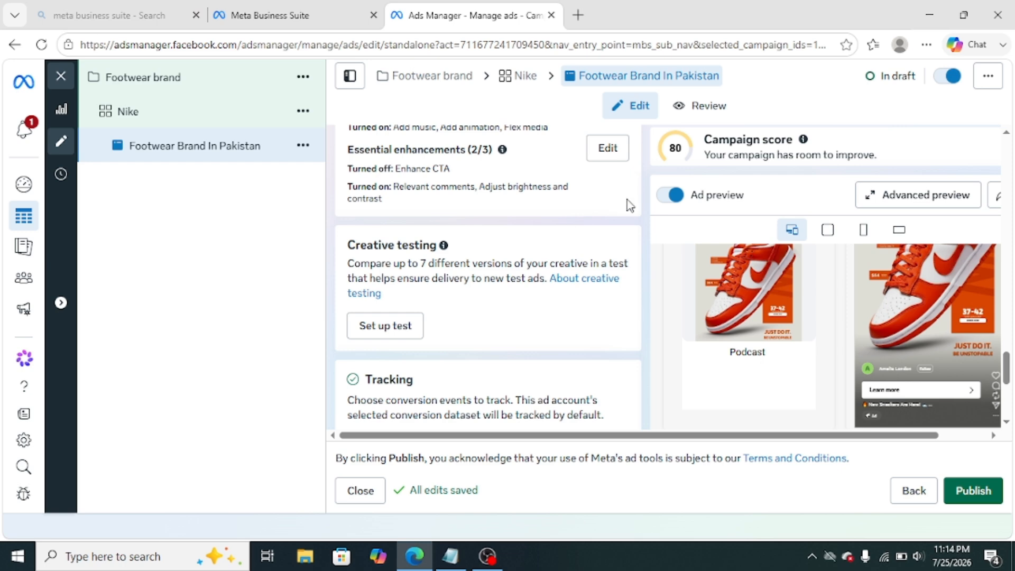
scroll(792, 294, "up", 1)
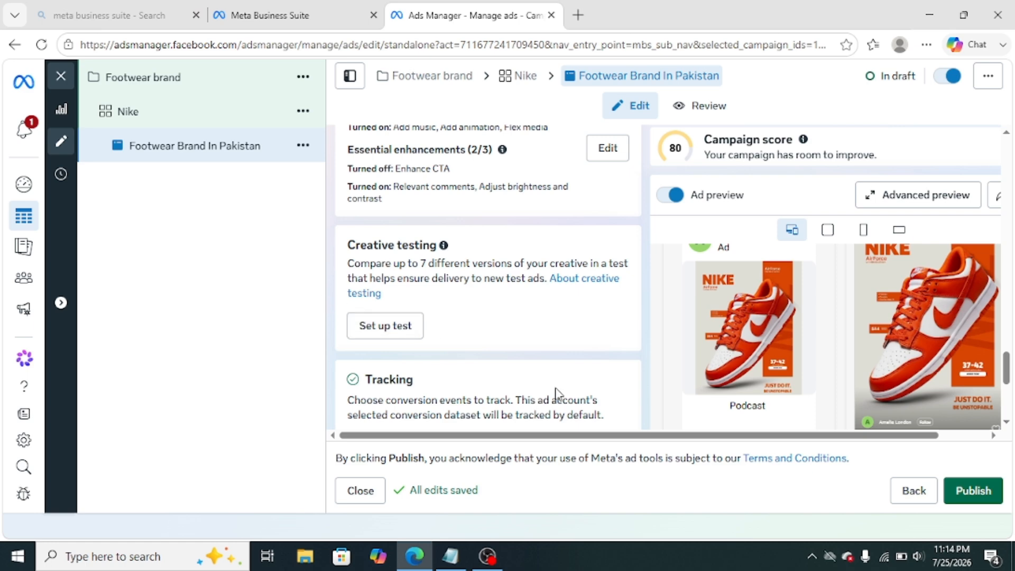
- Examine the ad's tracking options, including website, app and offline events, URL parameters and third-party reporting tools
scroll(556, 394, "down", 3)
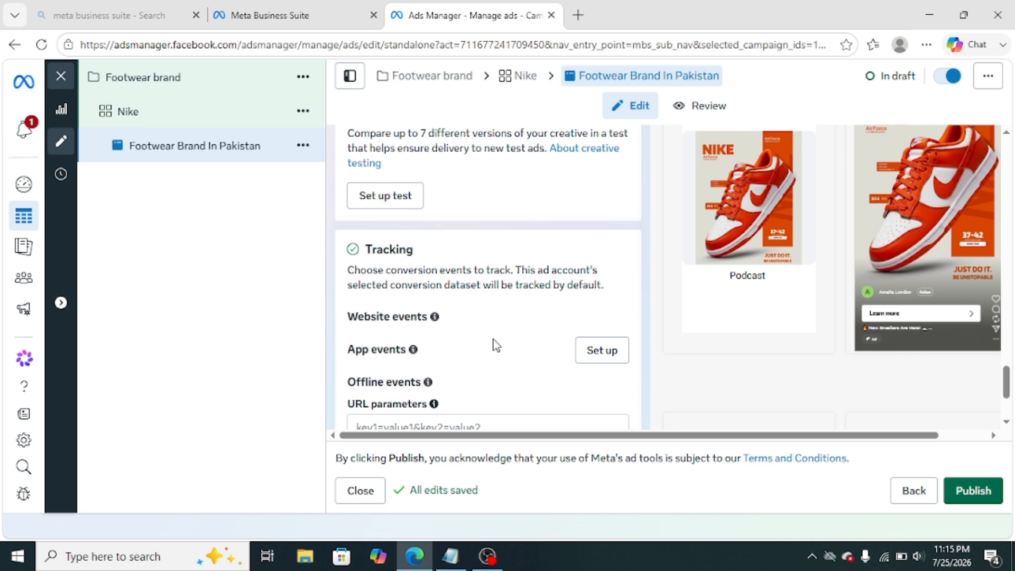
scroll(489, 346, "down", 1)
scroll(520, 257, "down", 2)
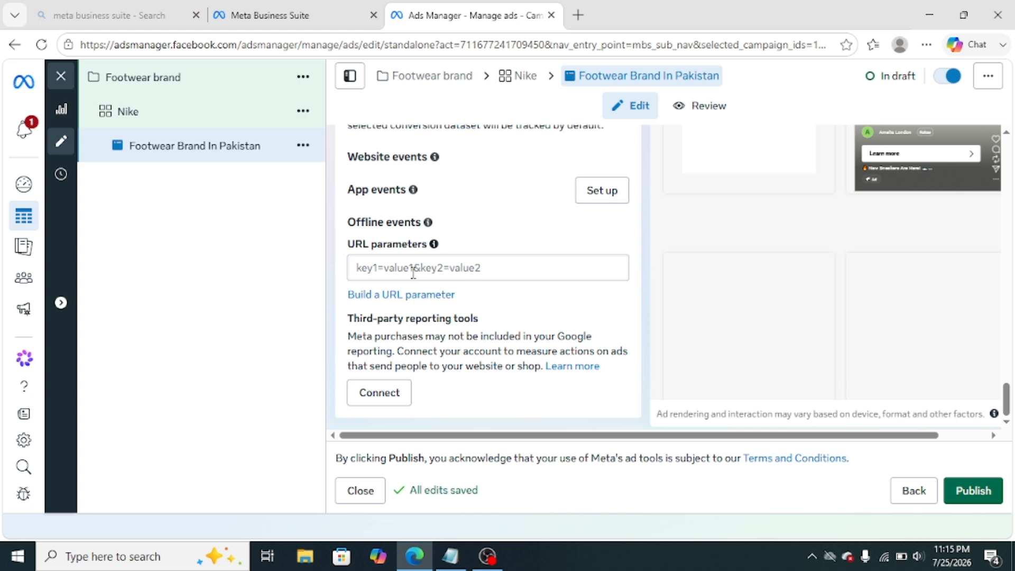
scroll(489, 269, "up", 1)
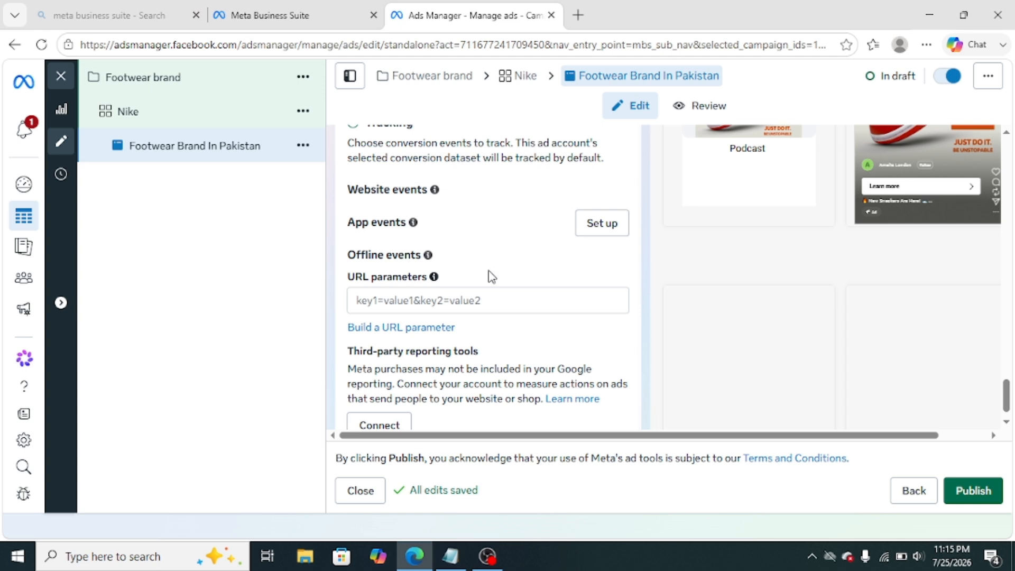
scroll(489, 275, "up", 1)
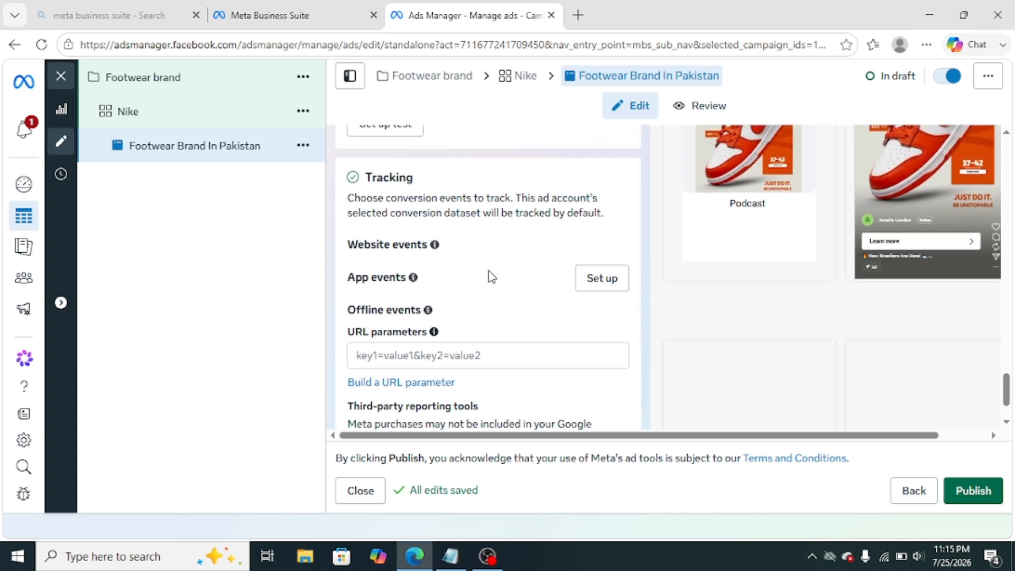
left_click(428, 360)
scroll(533, 352, "down", 2)
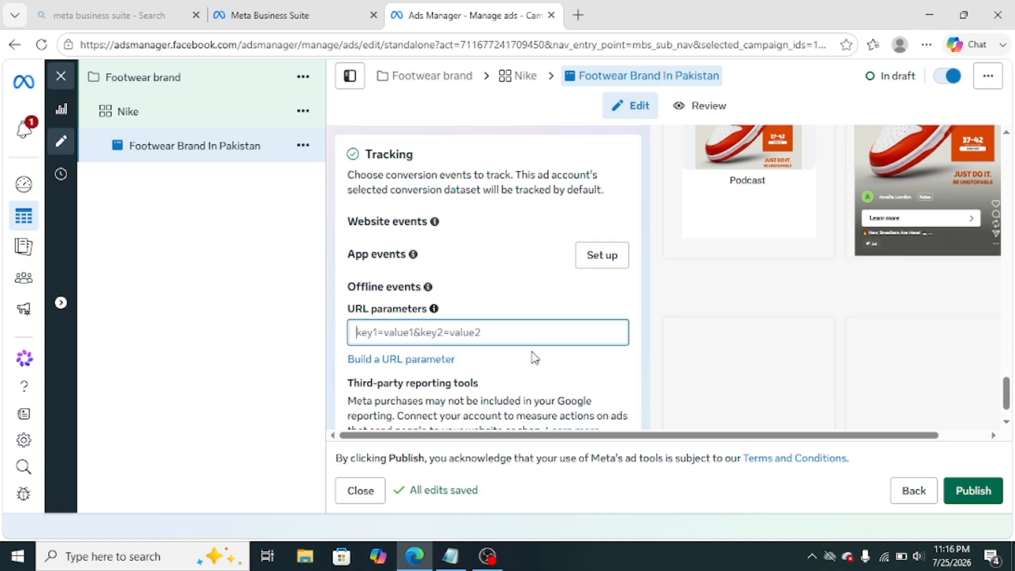
- Recheck the ad's name, partnership setting, identity profiles, ad setup and destination together with the placement previews
scroll(596, 311, "up", 10)
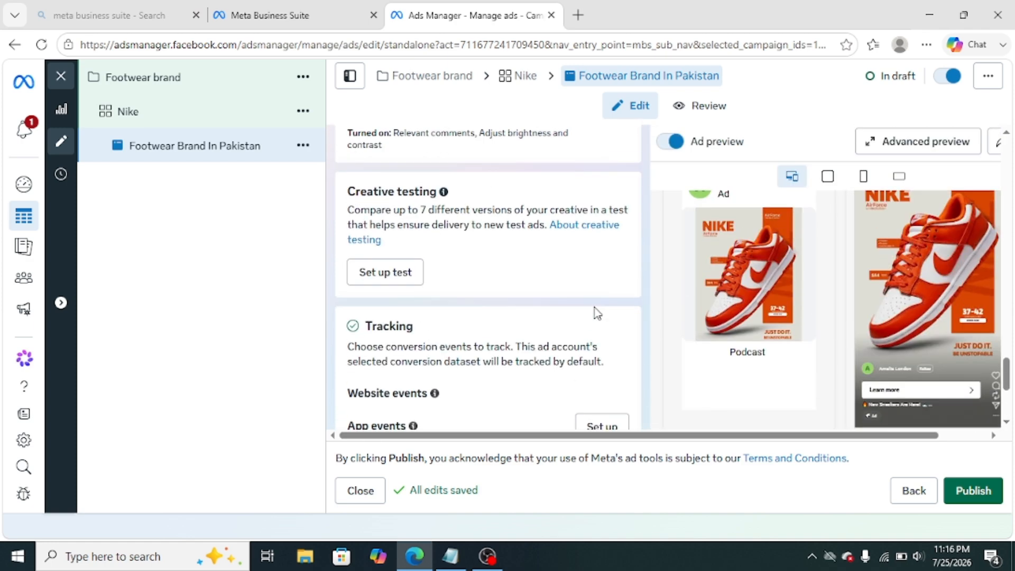
scroll(596, 313, "up", 12)
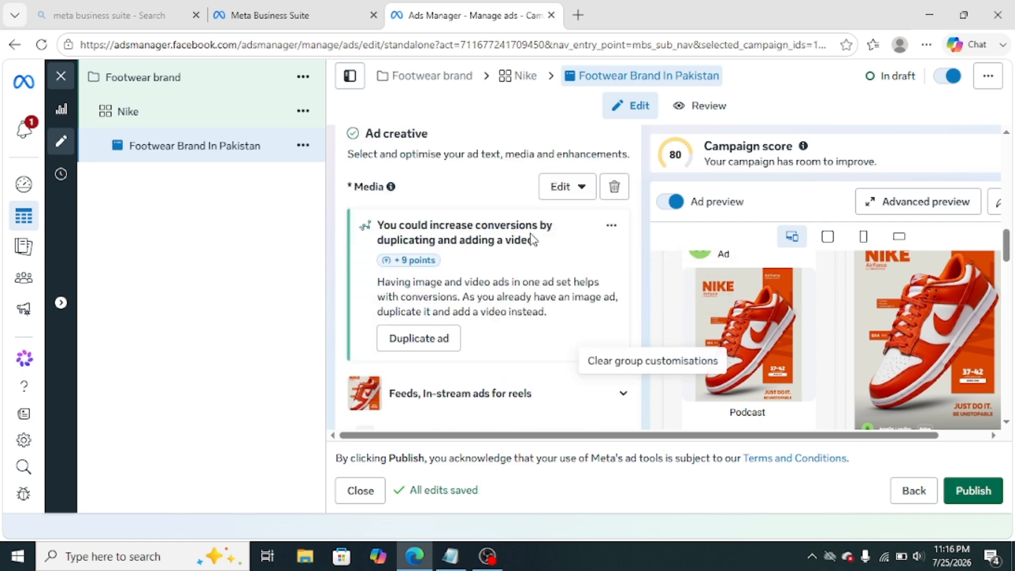
scroll(532, 241, "up", 6)
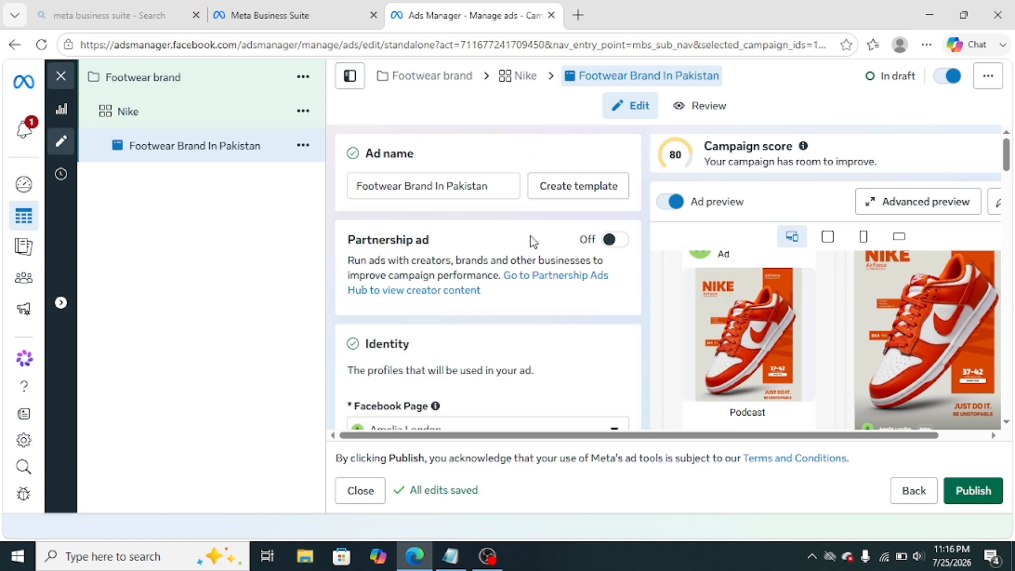
scroll(620, 287, "down", 8)
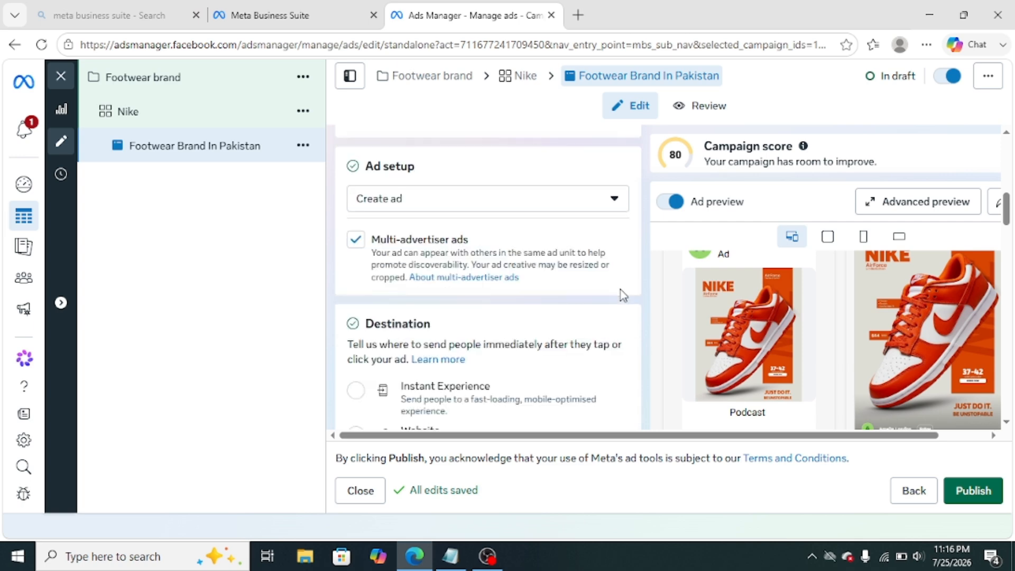
scroll(622, 294, "down", 4)
scroll(919, 349, "down", 5)
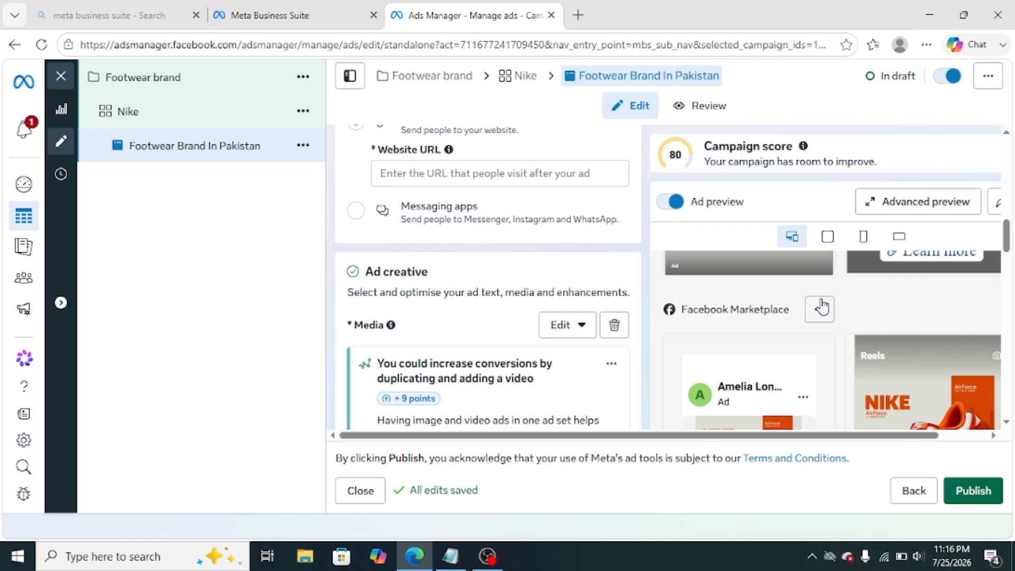
scroll(538, 238, "up", 12)
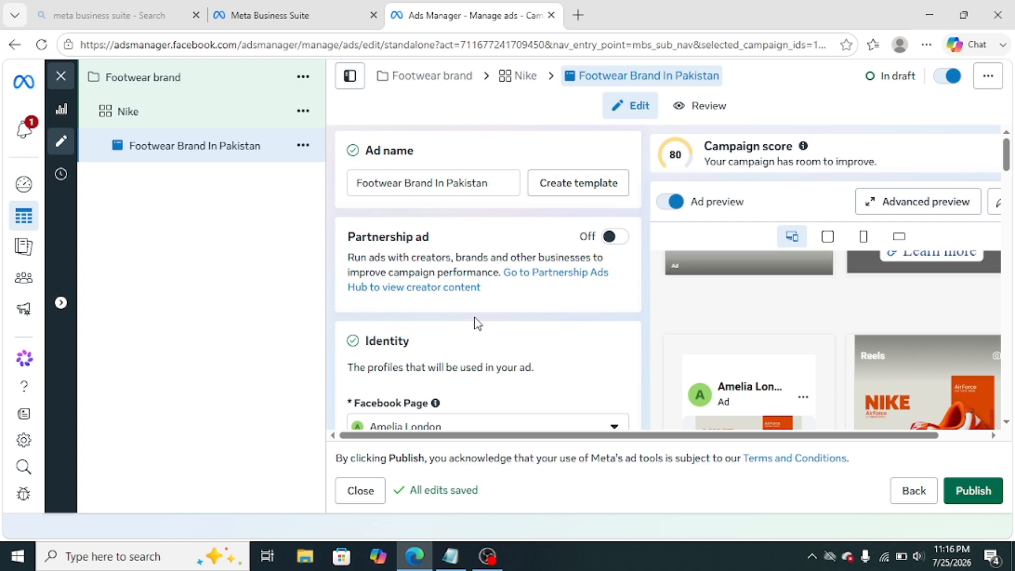
scroll(628, 403, "down", 10)
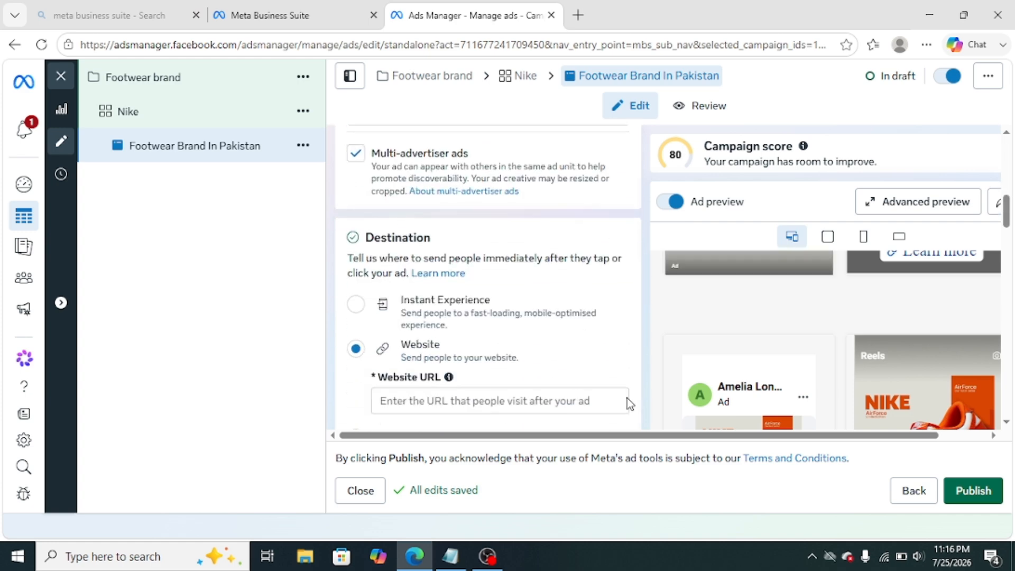
scroll(580, 189, "up", 10)
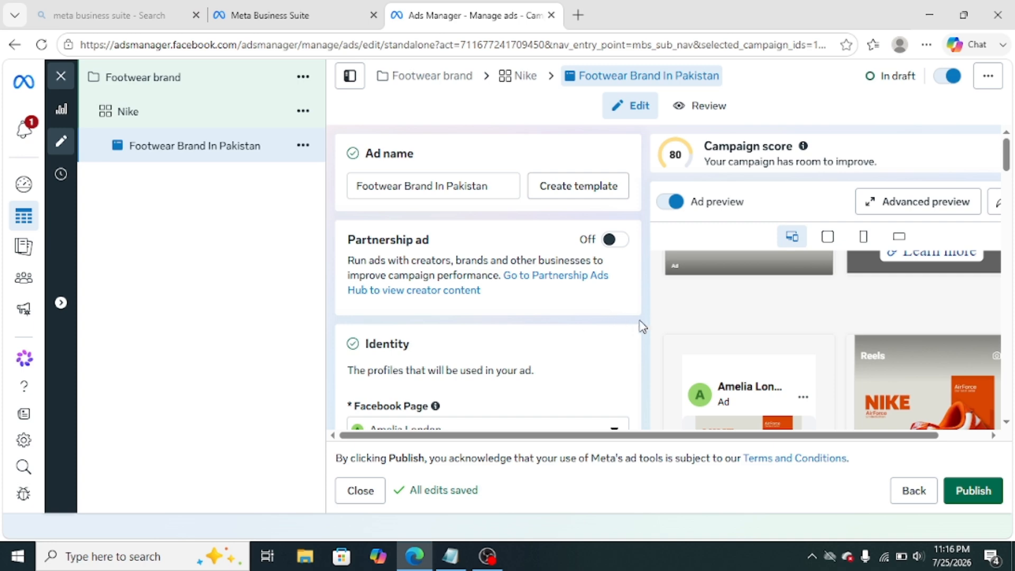
scroll(644, 325, "down", 4)
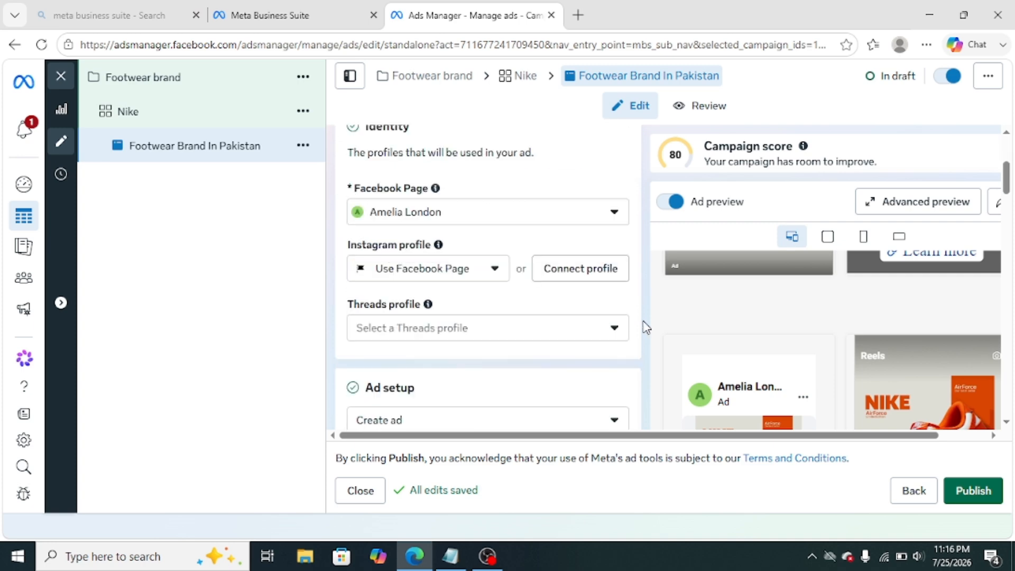
scroll(827, 310, "down", 3)
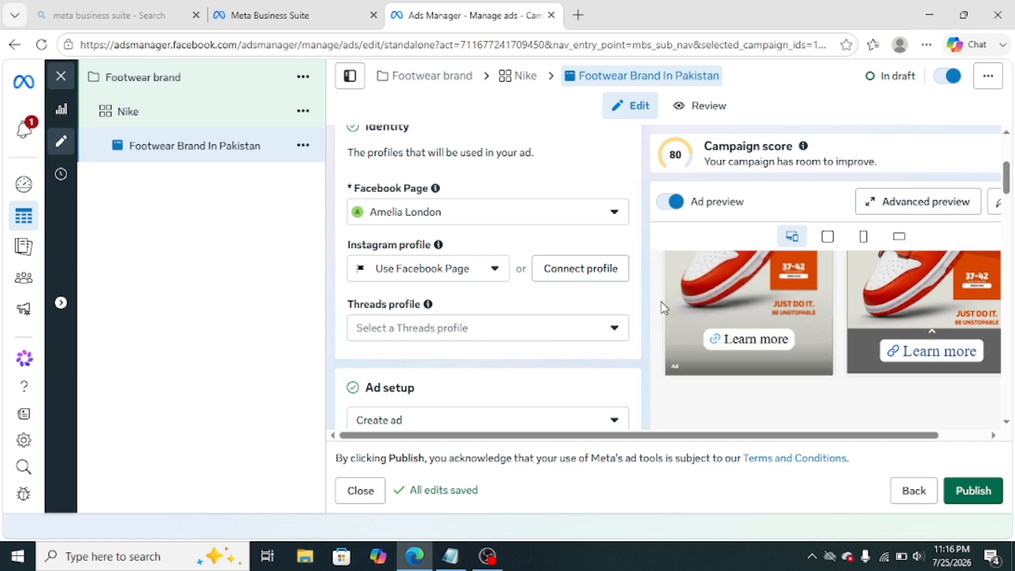
scroll(463, 297, "up", 4)
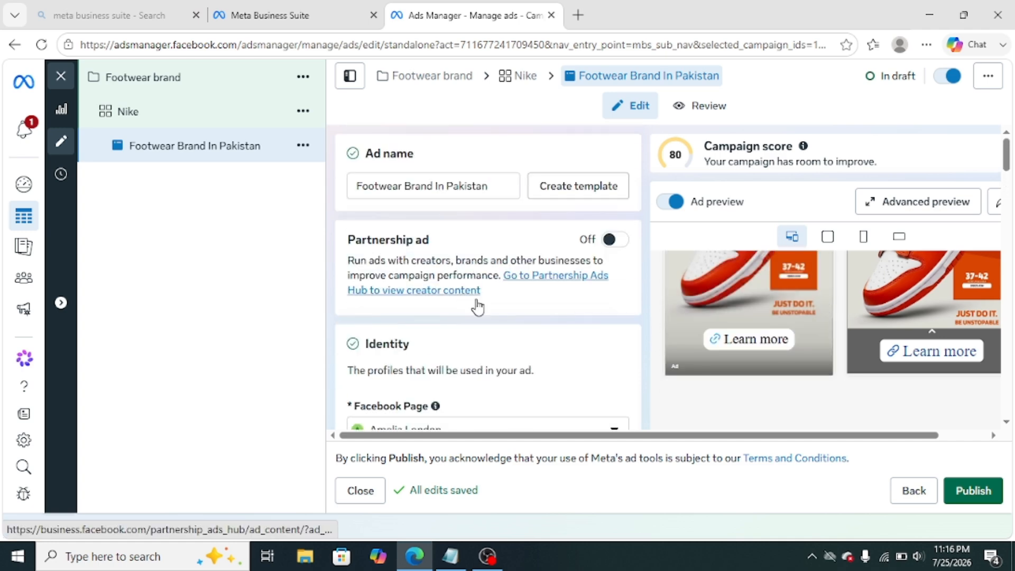
- Look through the complete ad form once more, from the identity profiles and creative to the tracking settings
scroll(590, 358, "down", 10)
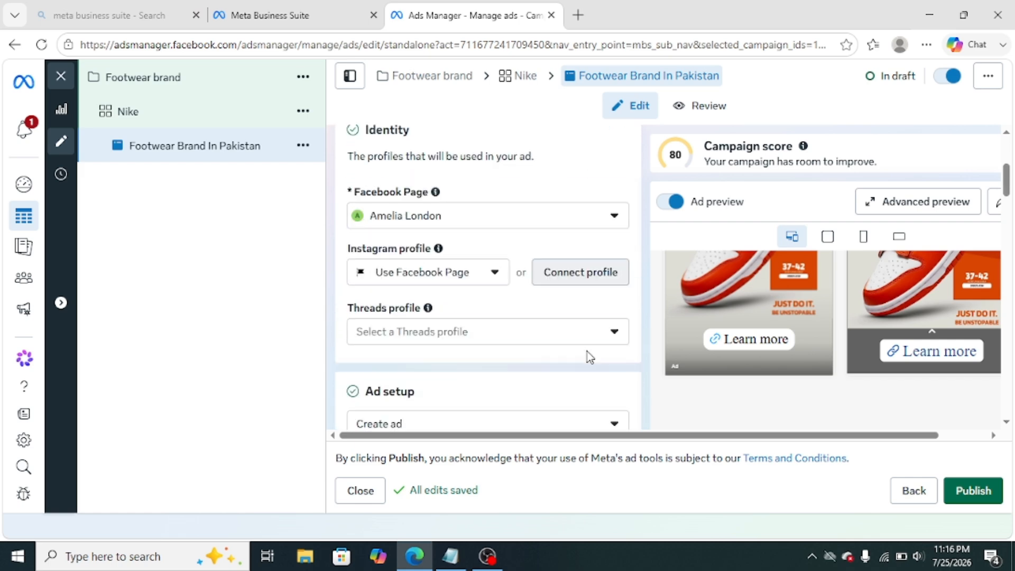
scroll(590, 358, "down", 6)
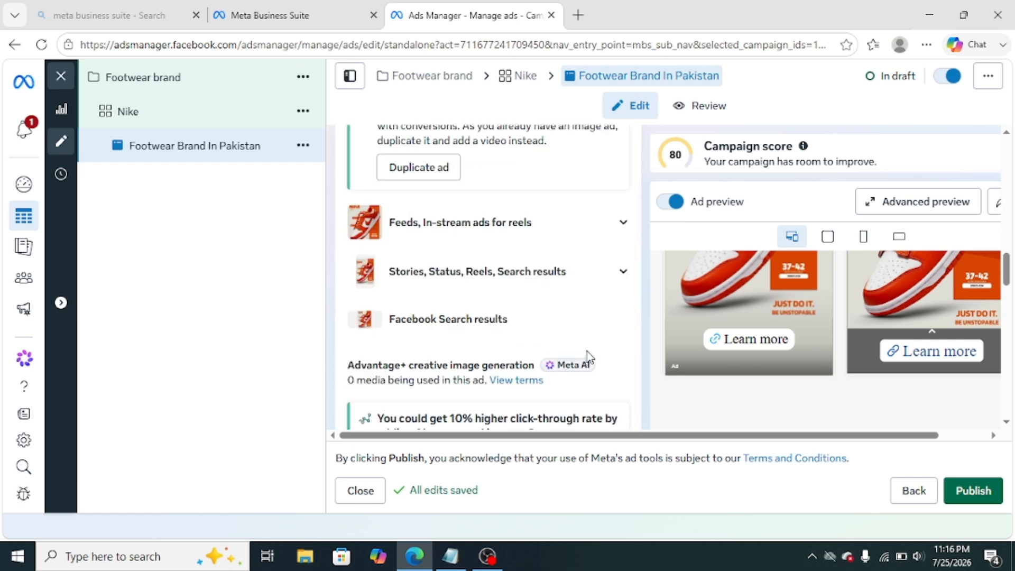
scroll(518, 344, "down", 12)
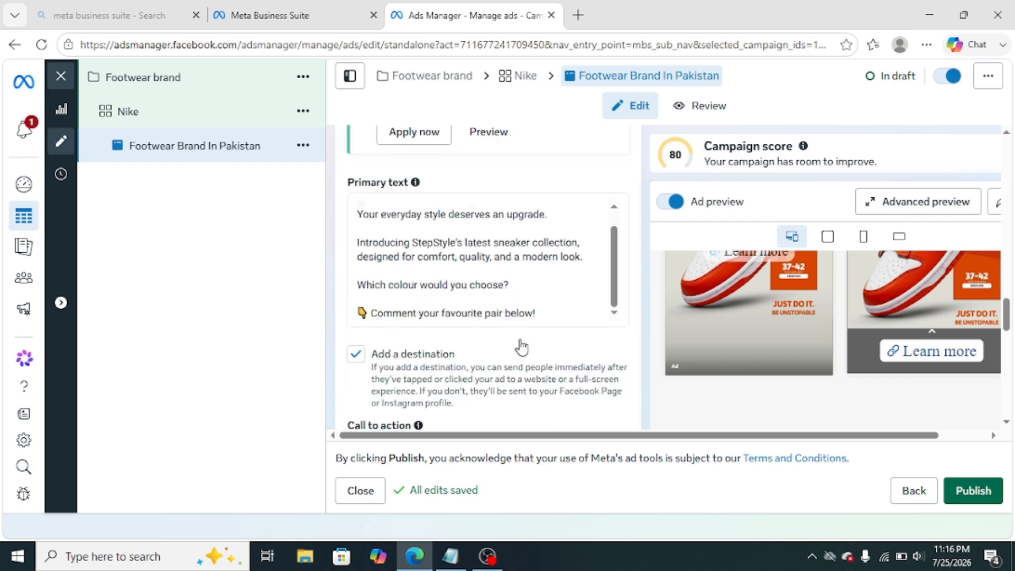
scroll(568, 343, "down", 5)
left_click(568, 348)
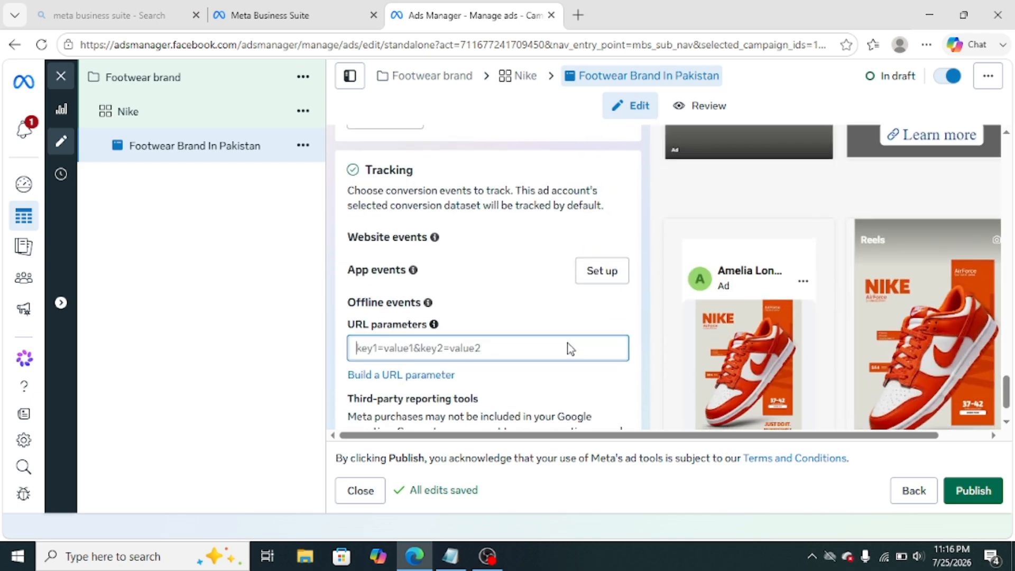
scroll(569, 348, "down", 2)
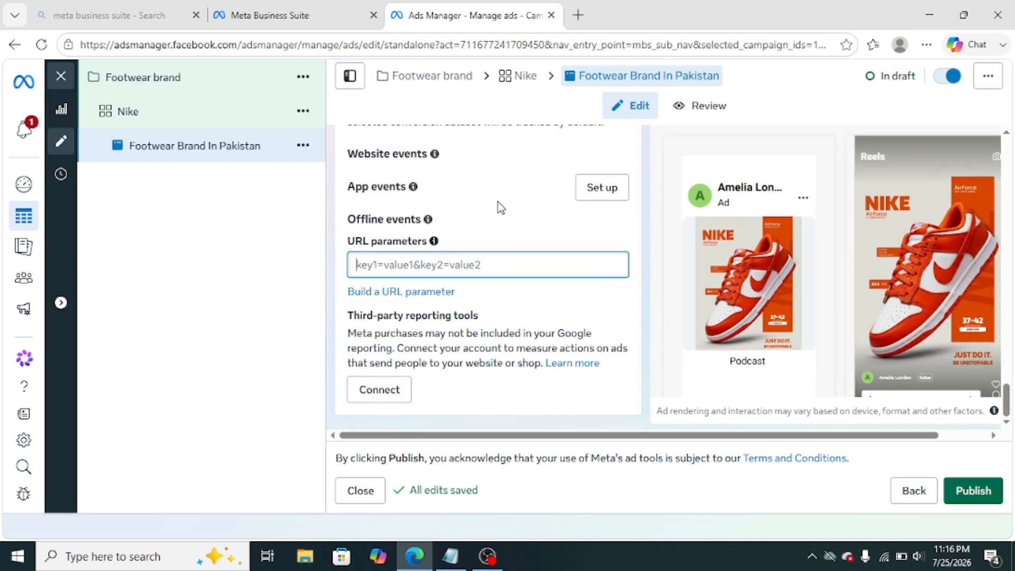
scroll(498, 202, "up", 5)
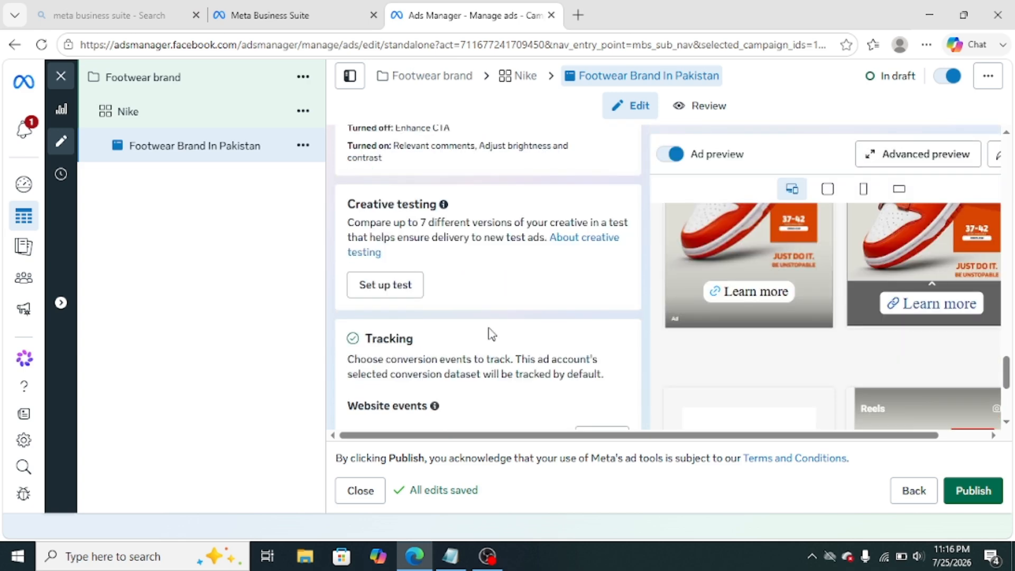
scroll(497, 277, "up", 5)
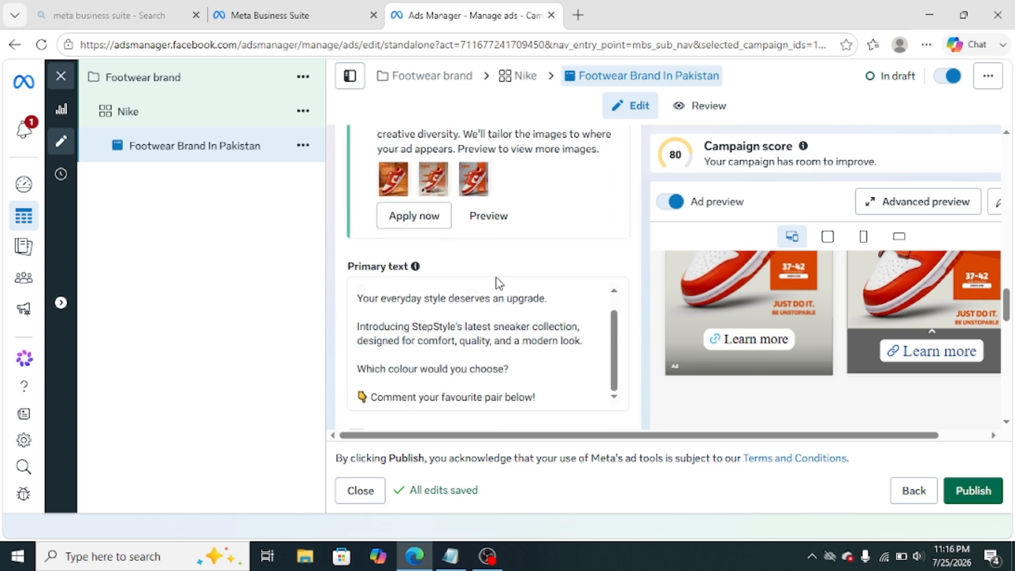
scroll(498, 283, "up", 10)
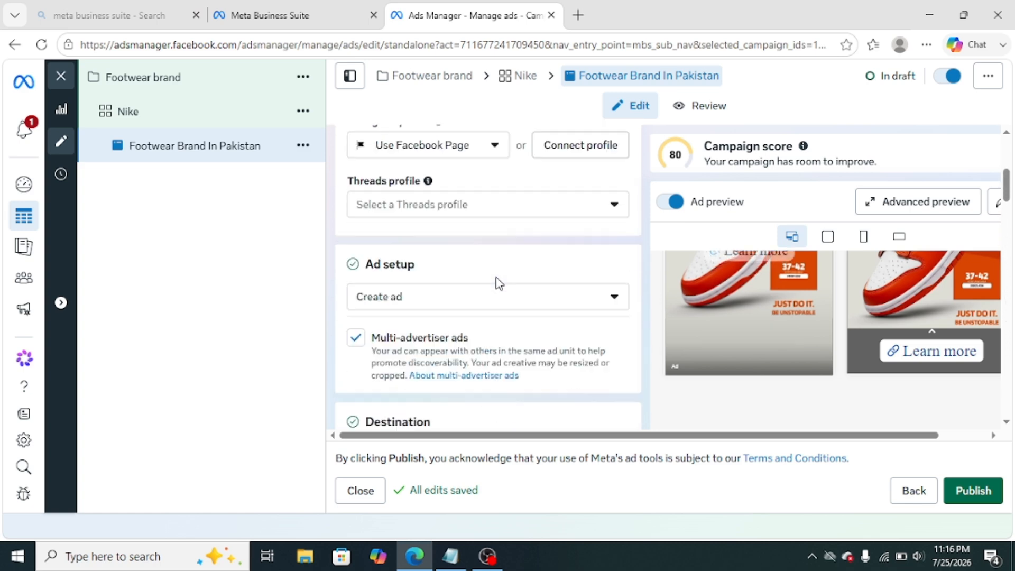
scroll(497, 283, "up", 6)
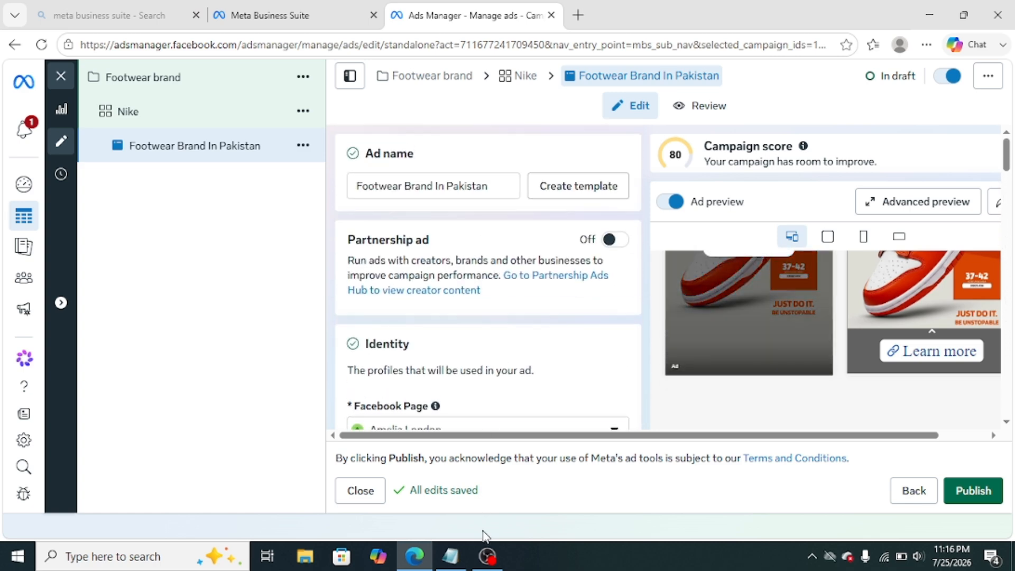